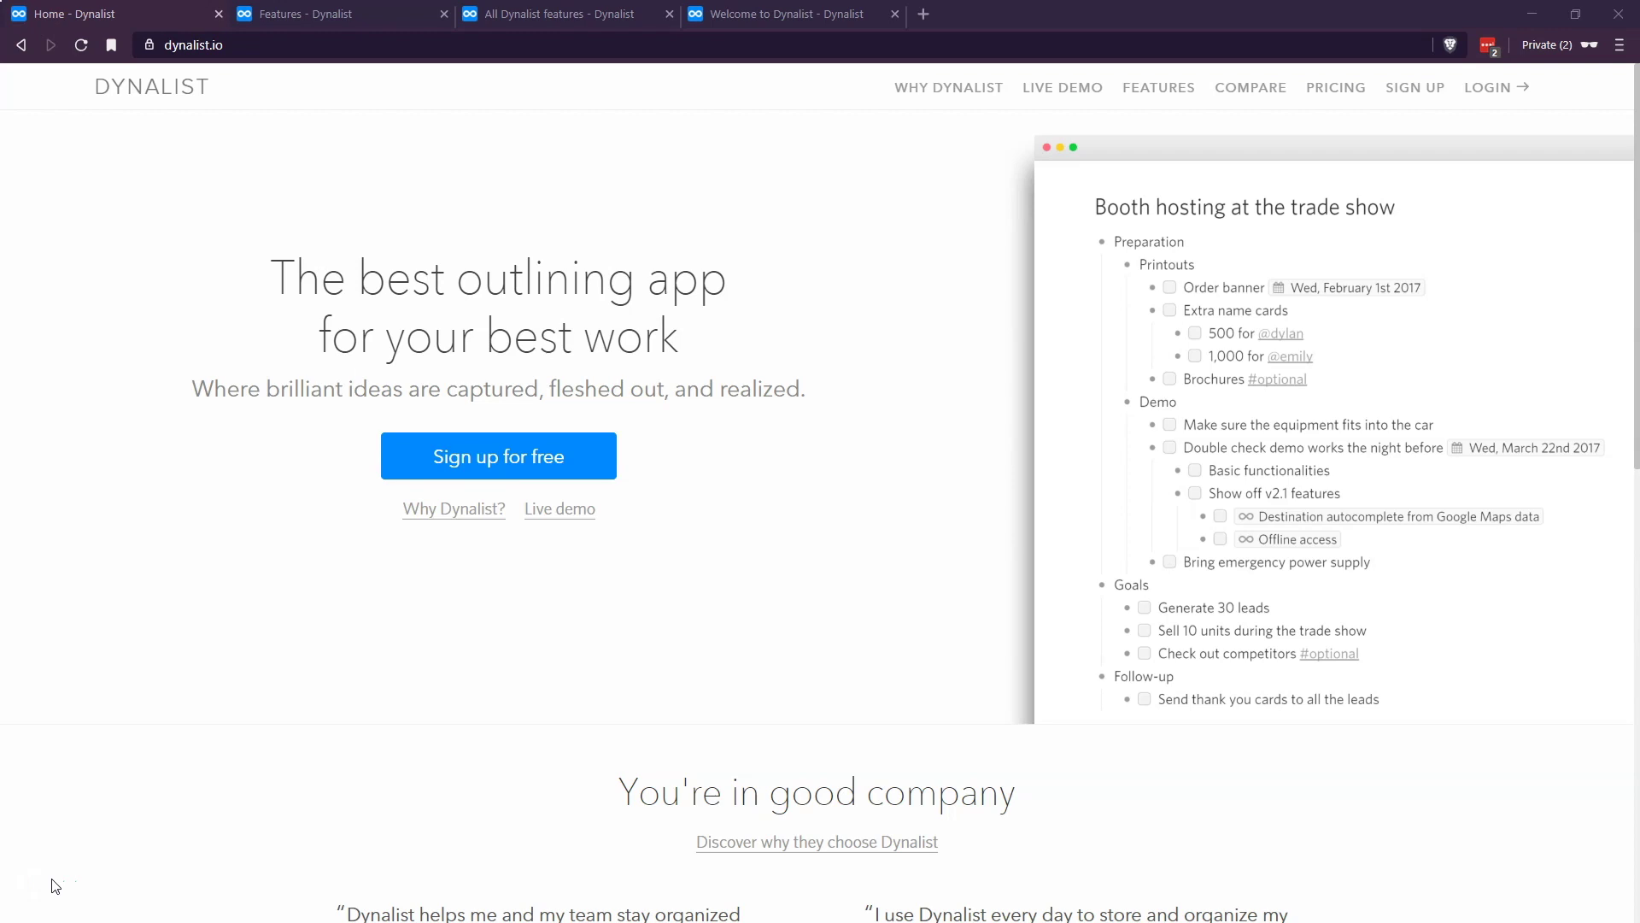
Step: Switch to the Welcome to Dynalist document and select, then deselect, the Hi there! text
left_click(108, 886)
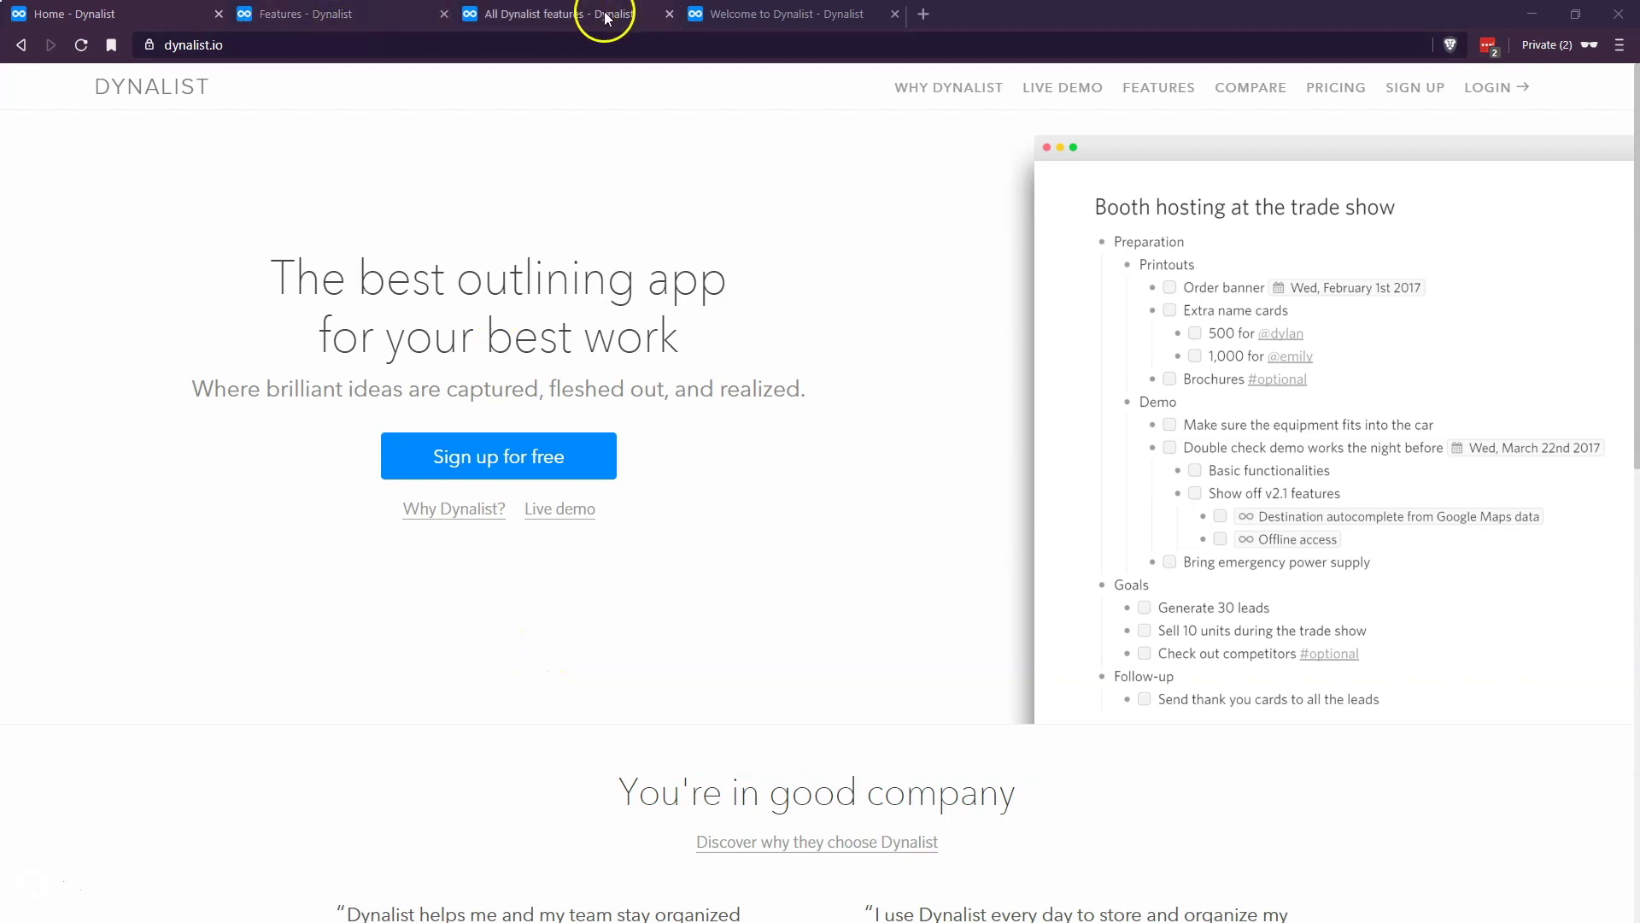
left_click(793, 14)
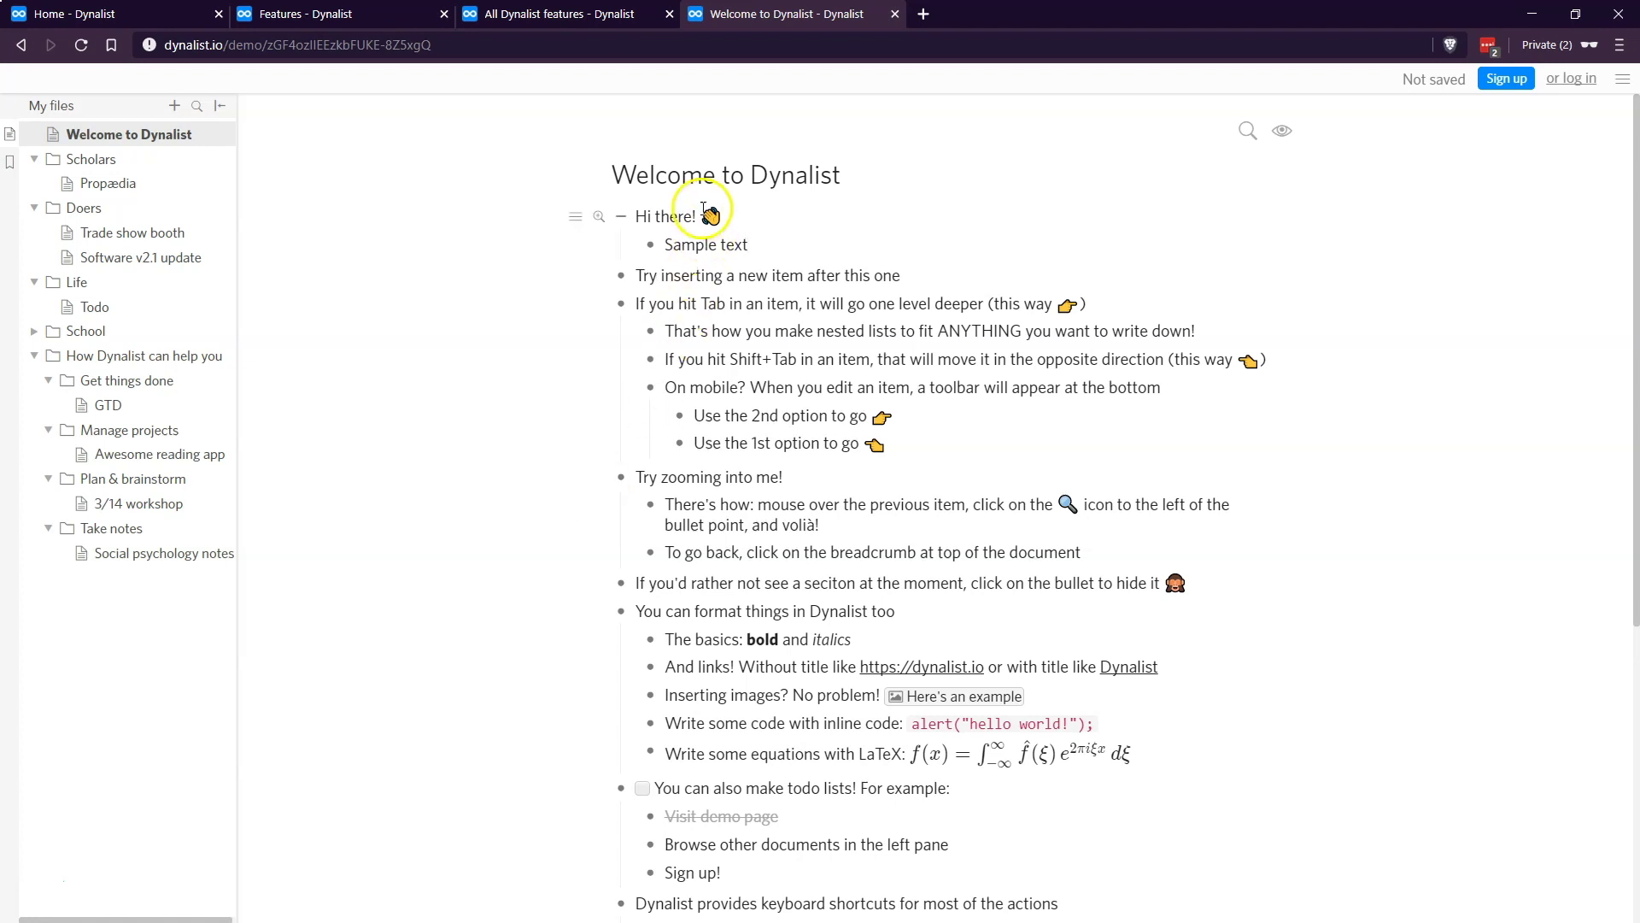
left_click_drag(610, 215, 713, 216)
left_click(772, 243)
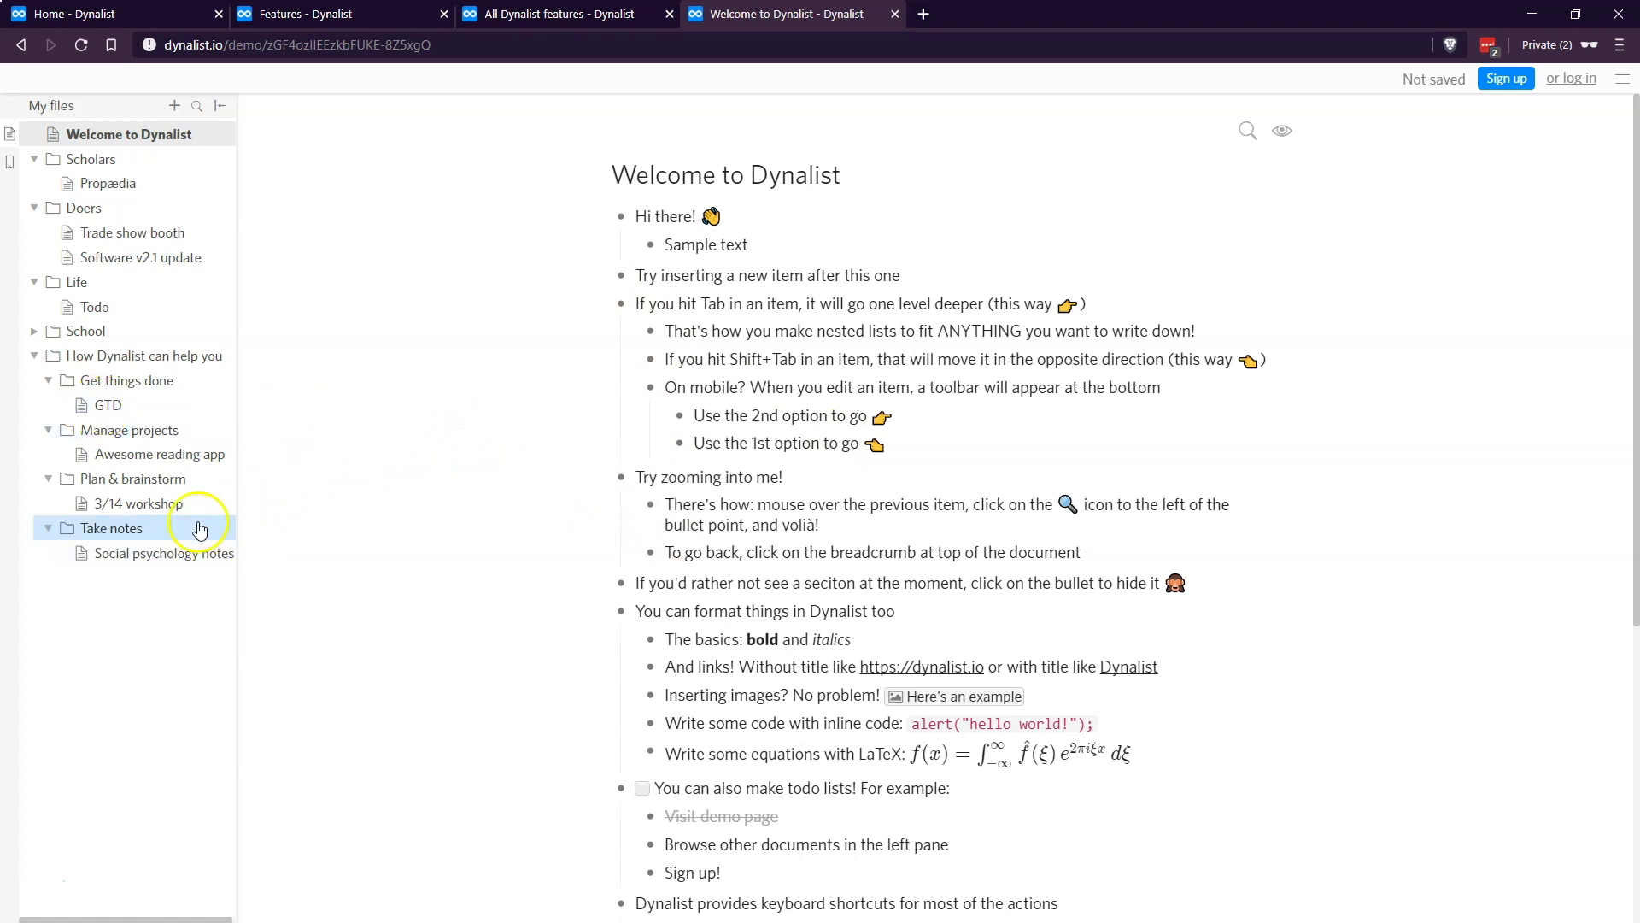
Step: Open the 3/14 workshop, then Social psychology notes, and edit the Module 1: Introduction item
left_click(168, 510)
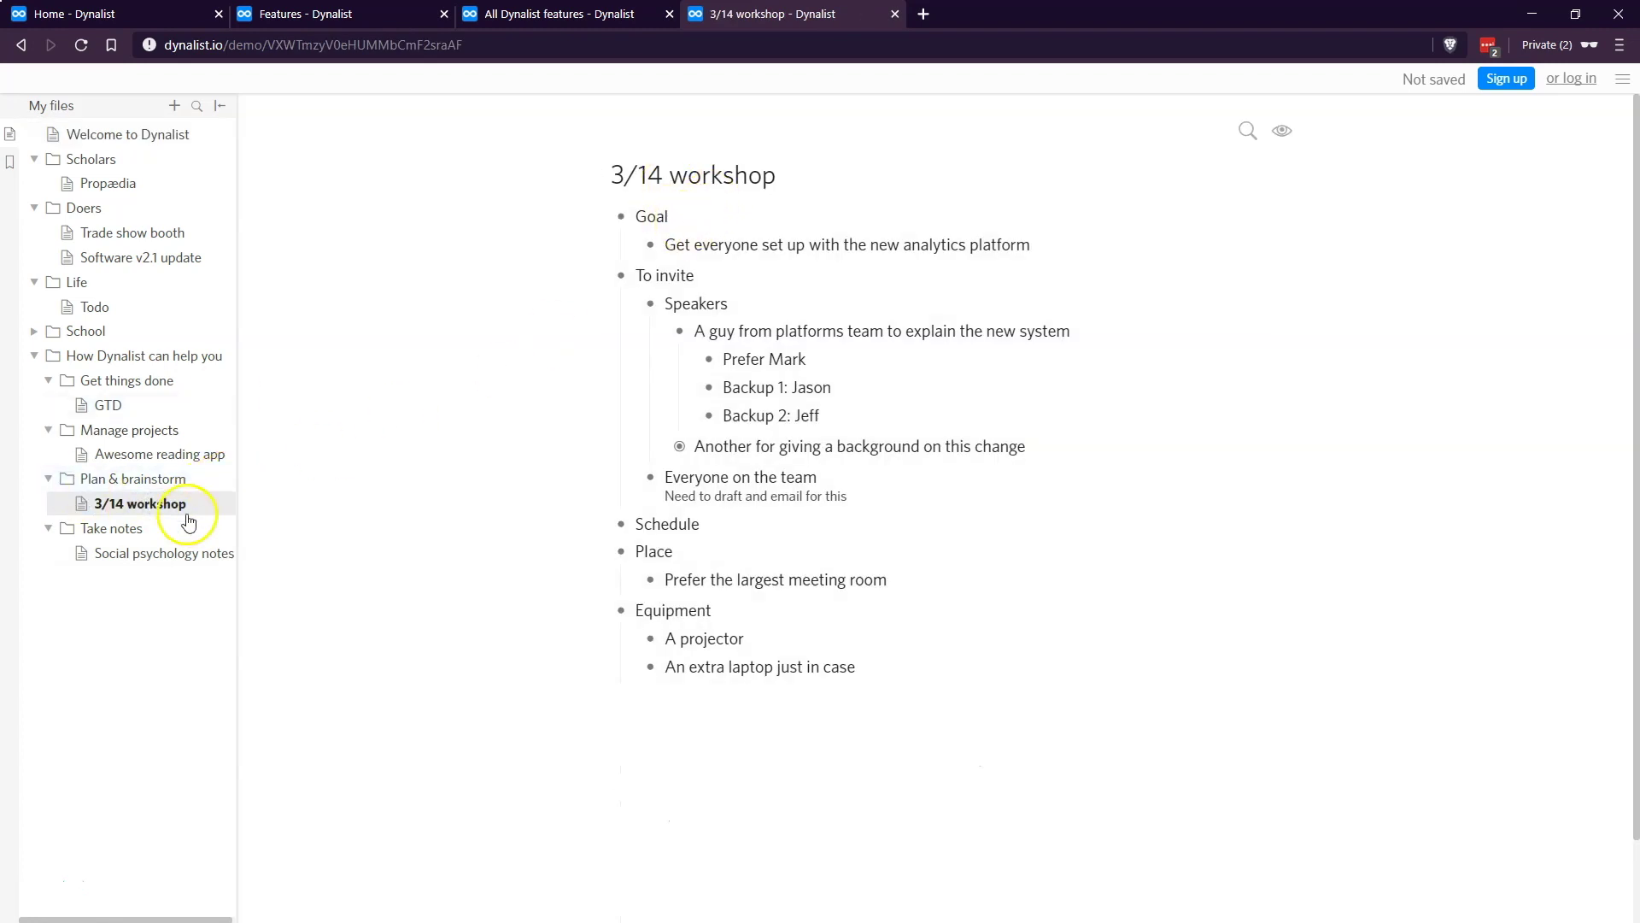
left_click(161, 551)
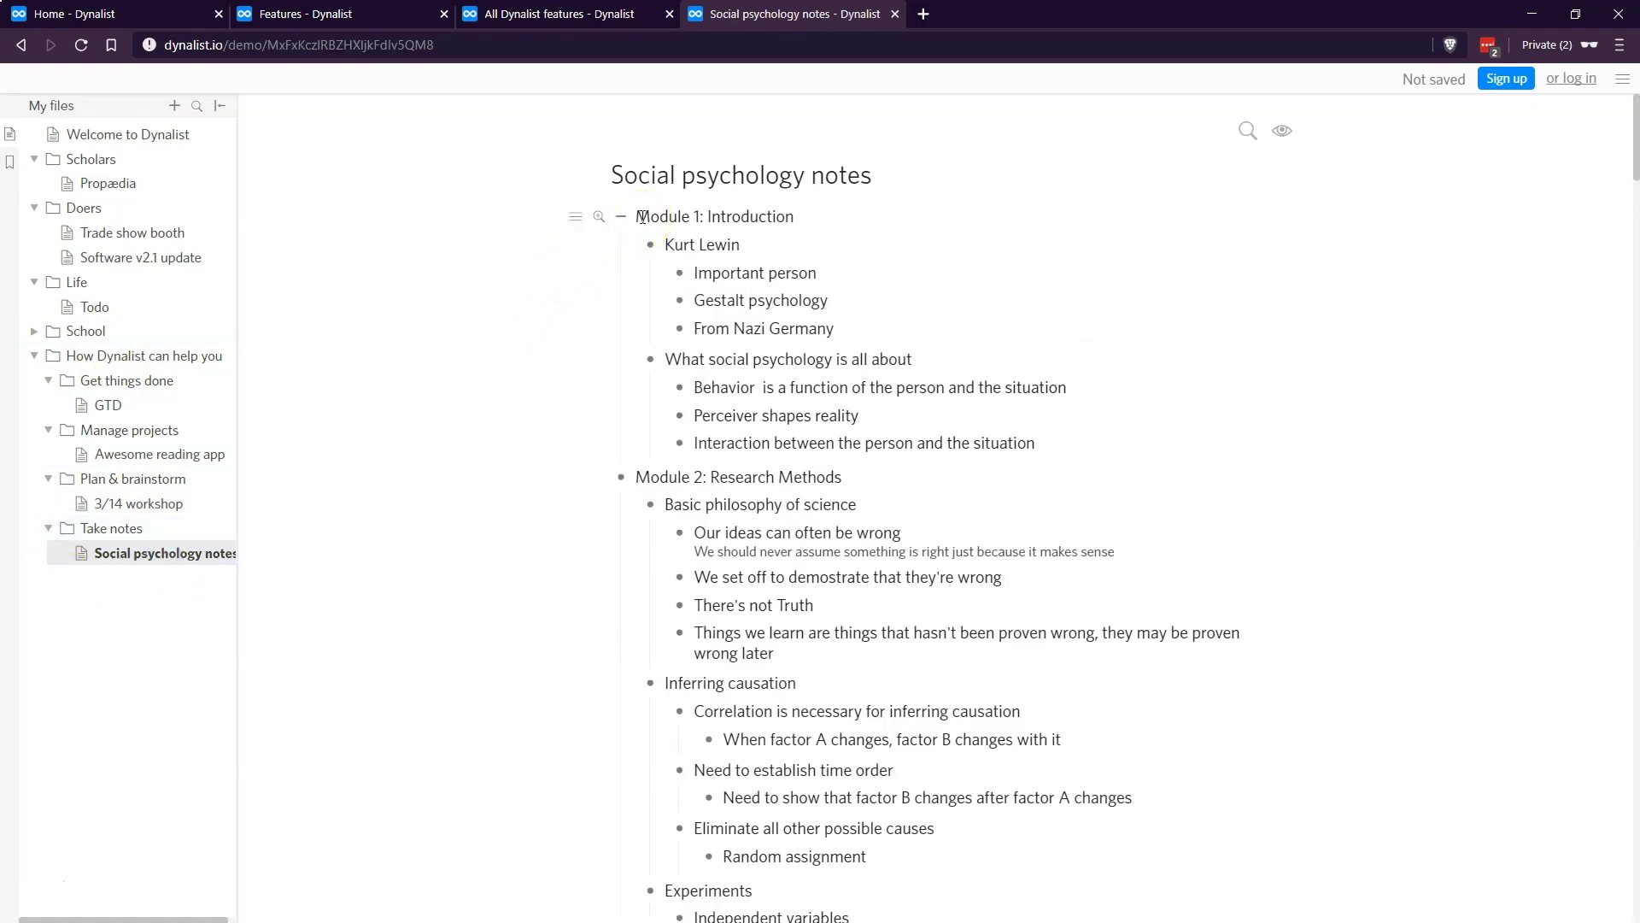
left_click_drag(642, 216, 794, 214)
left_click(795, 214)
Step: Select the three bullets under Kurt Lewin, then edit the Important person item
left_click(745, 245)
left_click_drag(754, 268, 779, 334)
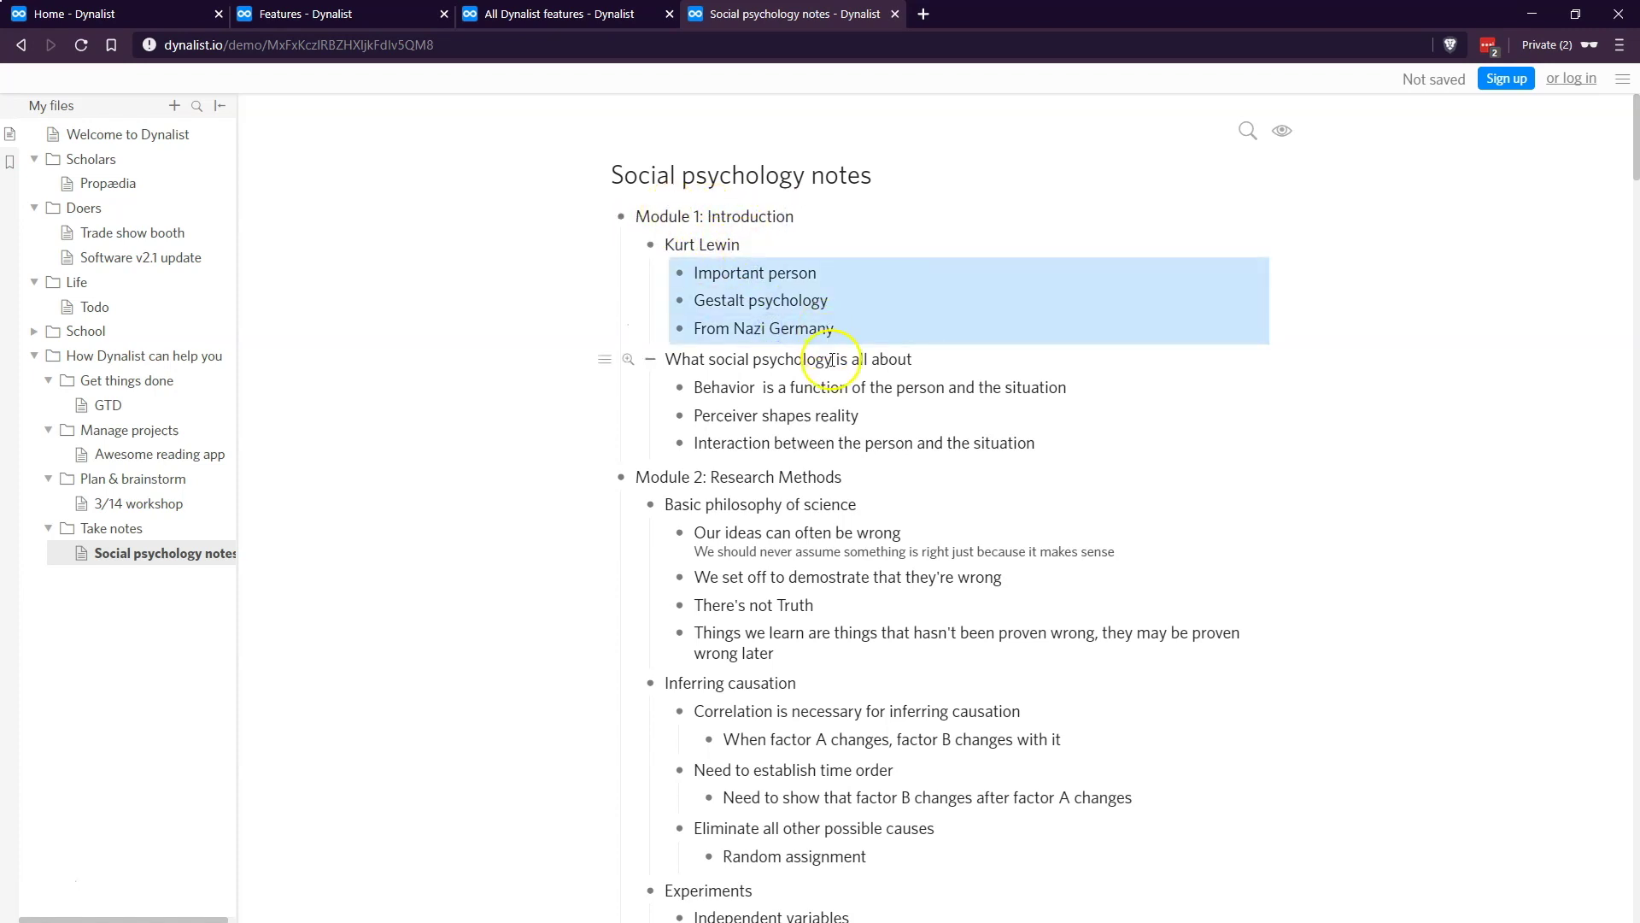
left_click(832, 359)
left_click(788, 273)
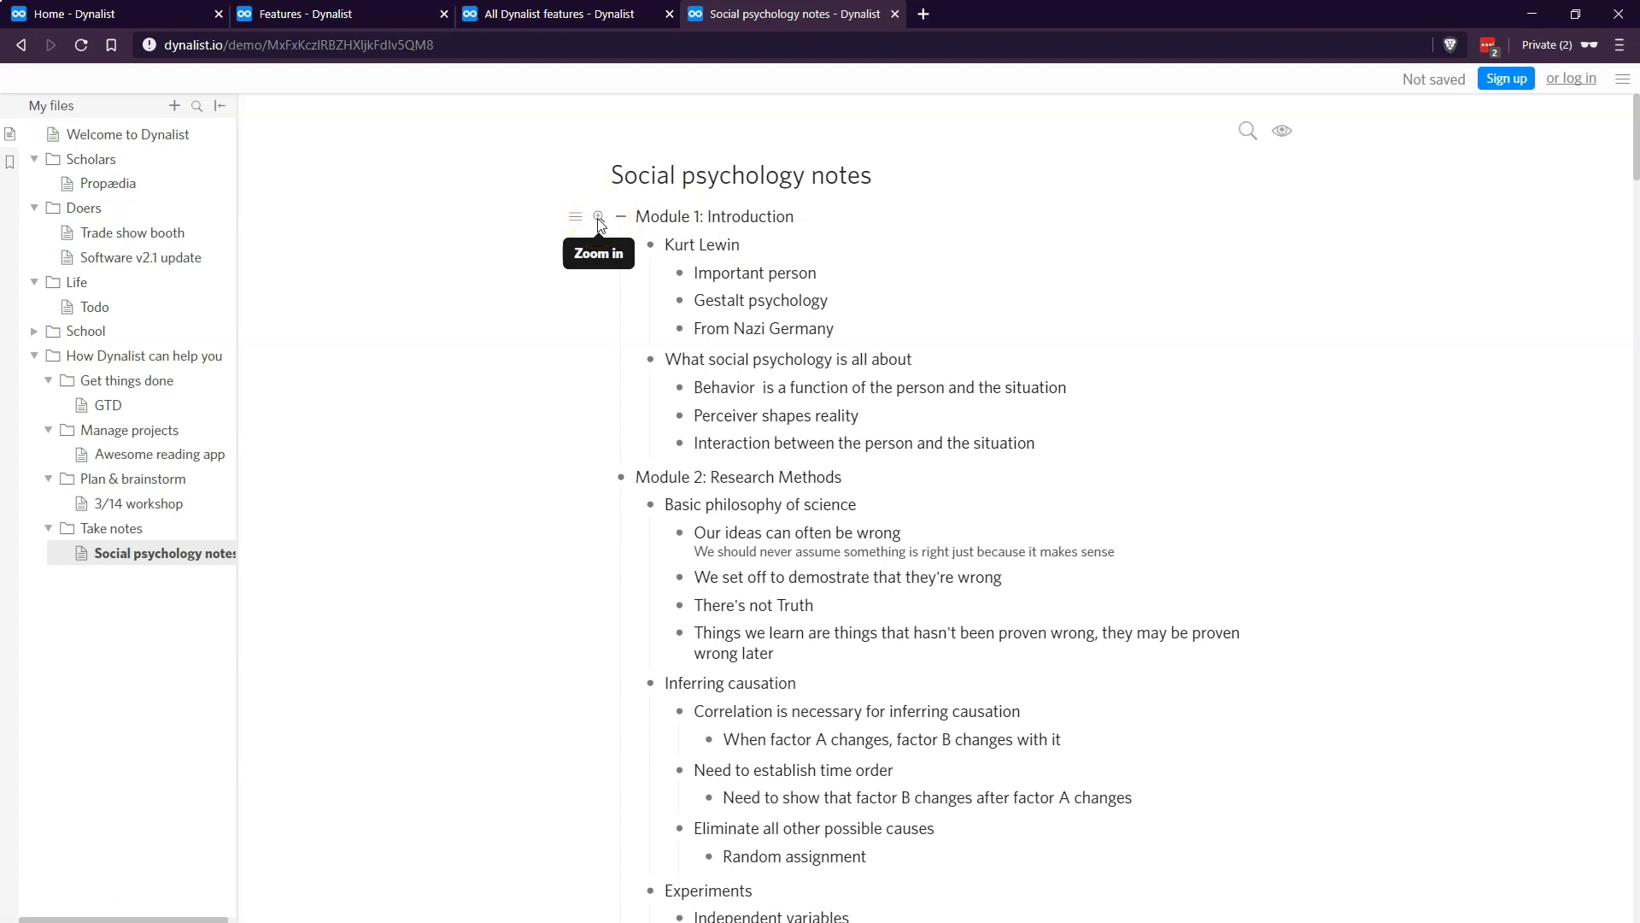
Step: Zoom into Module 1: Introduction, Kurt Lewin and Important person, then back out to the full notes
left_click(599, 218)
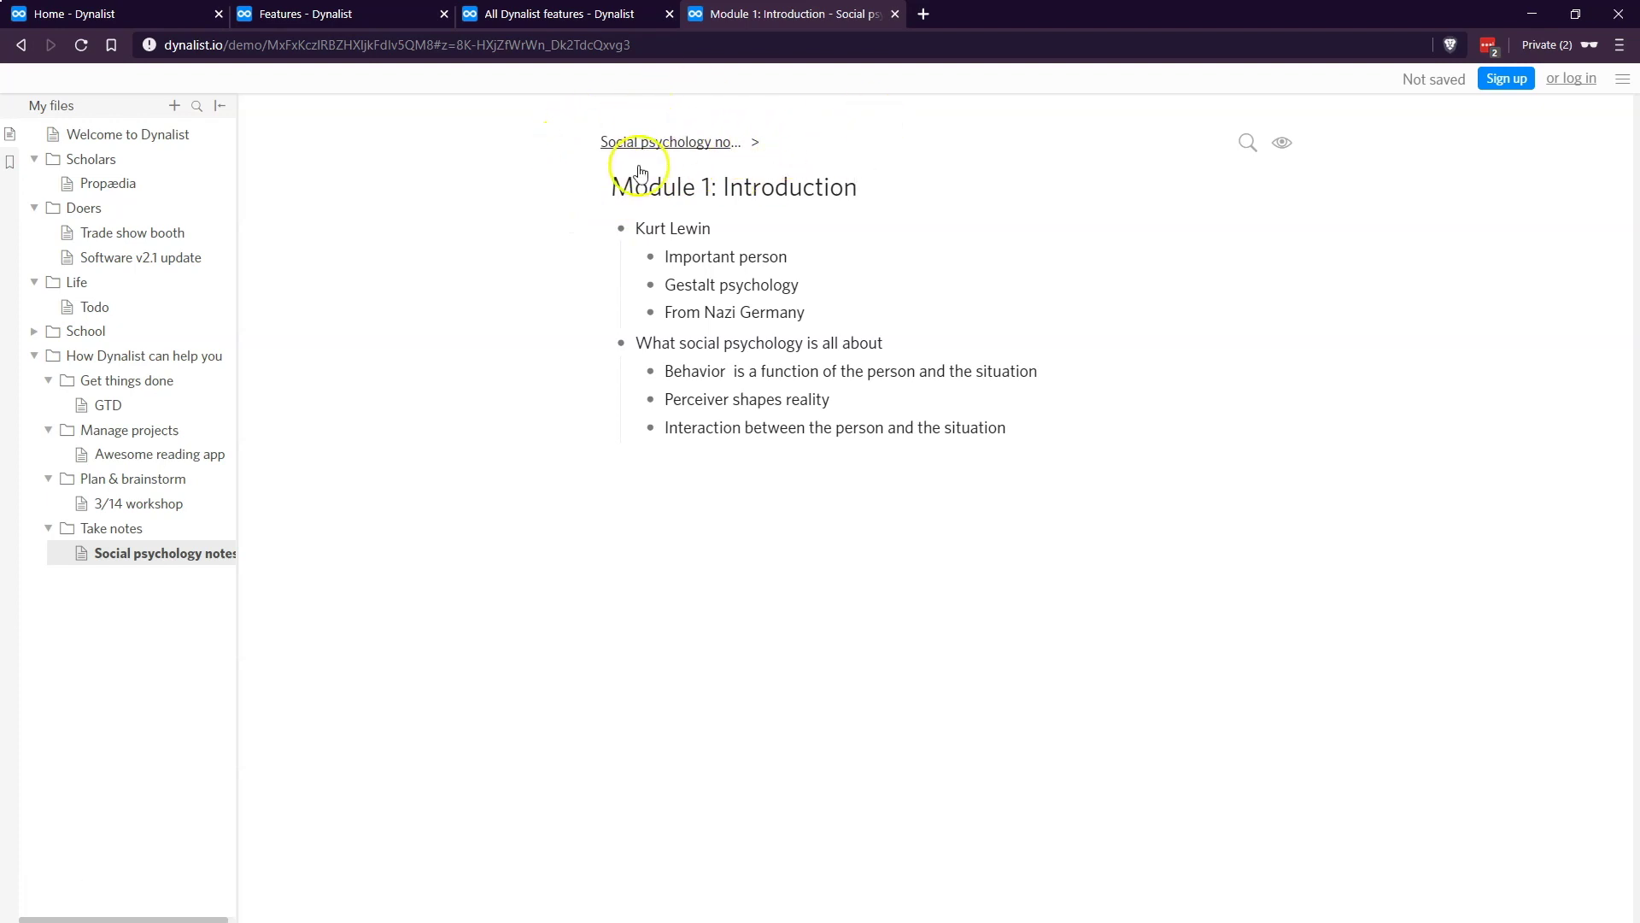
left_click(600, 229)
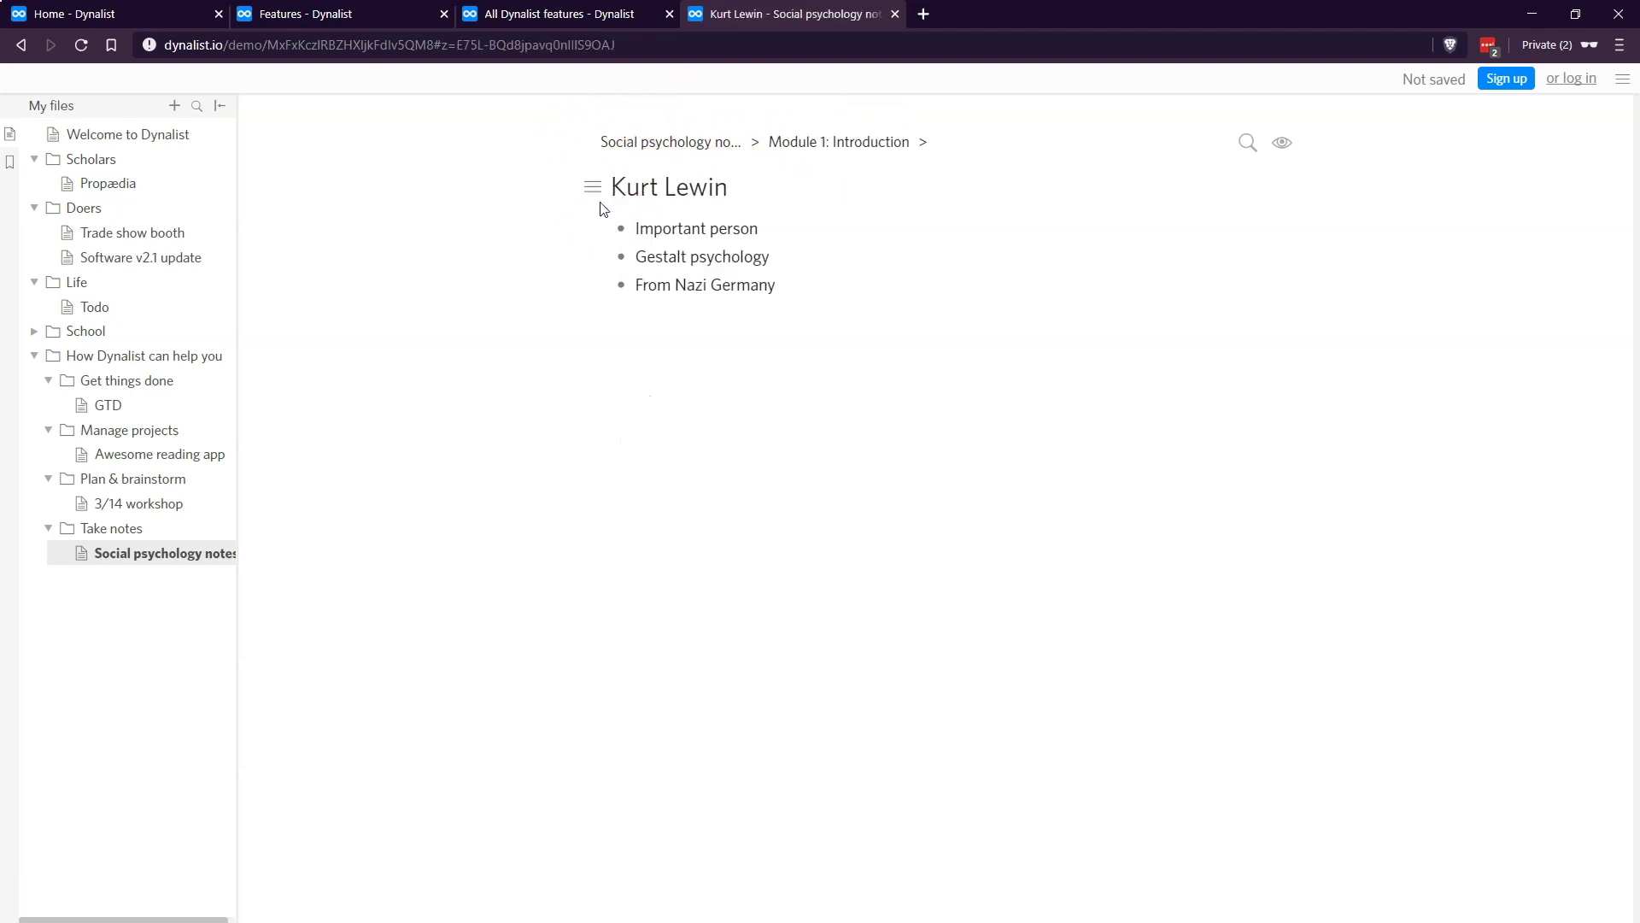
left_click(602, 229)
left_click(807, 232)
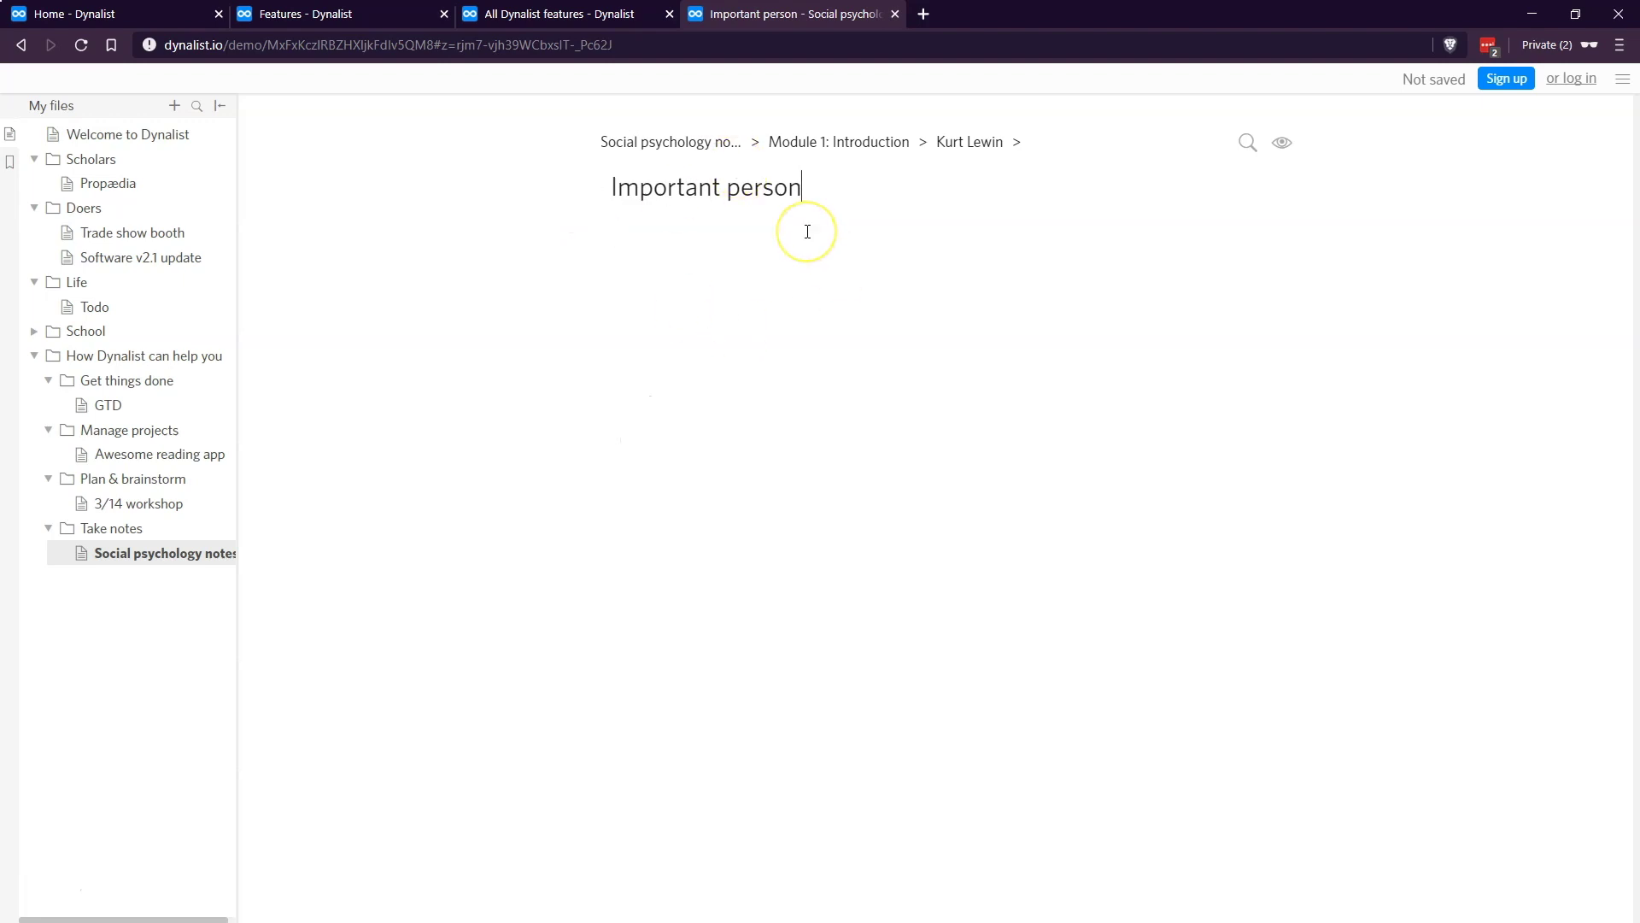
left_click(693, 145)
Step: Open the Welcome to Dynalist document and give the 'If you'd rather not see' item a red colour label
left_click(133, 139)
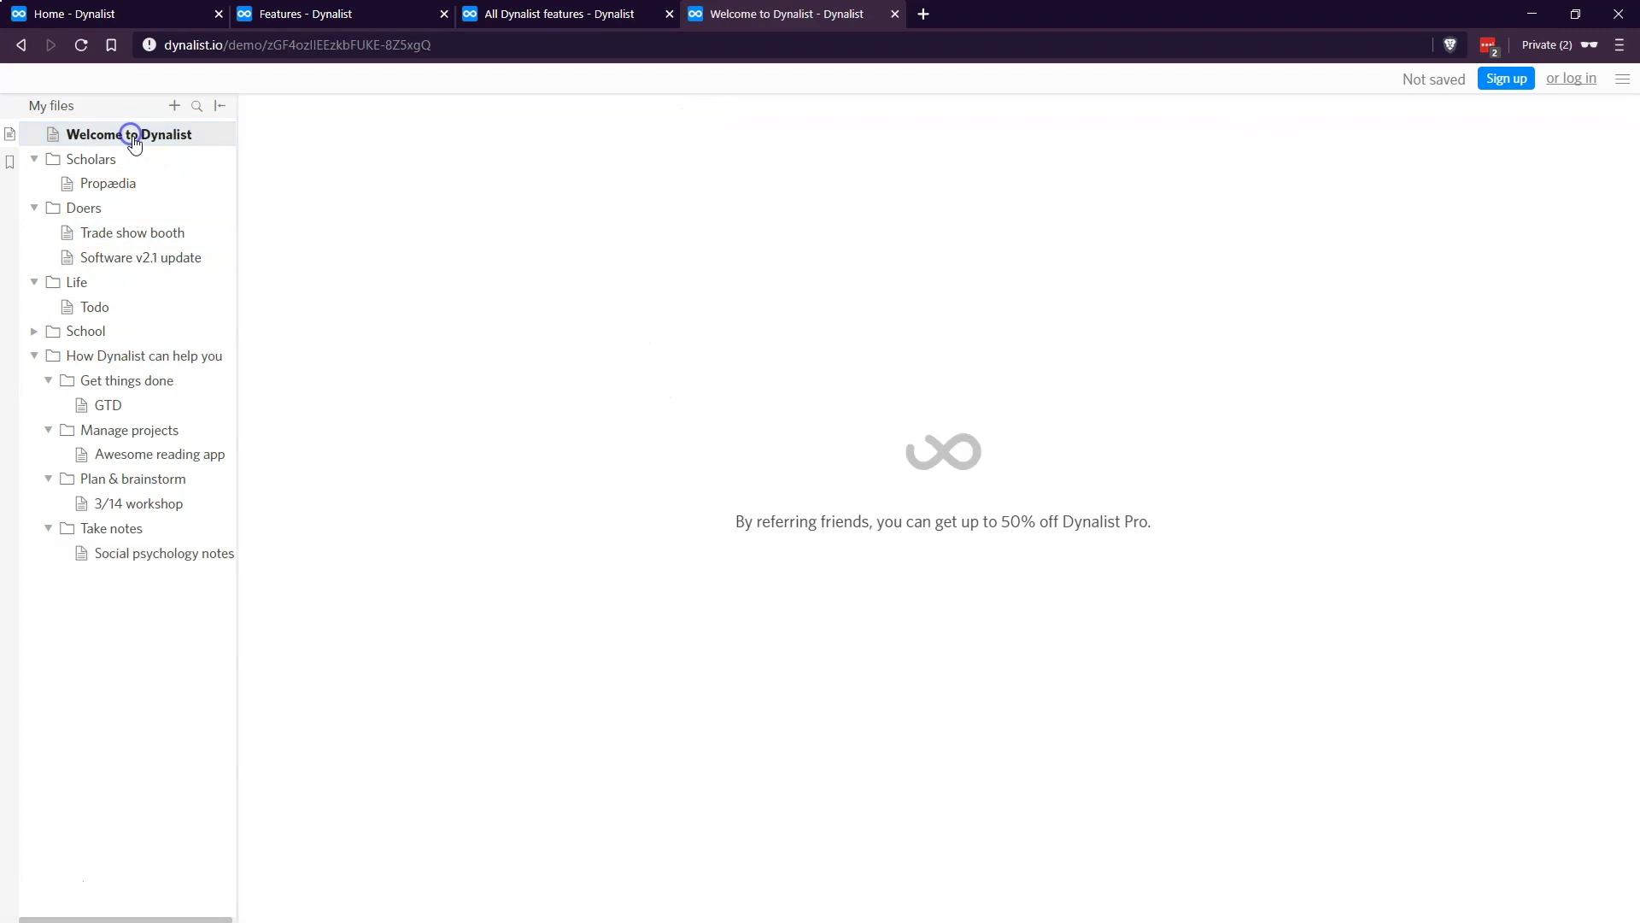
scroll(649, 410, "down", 3)
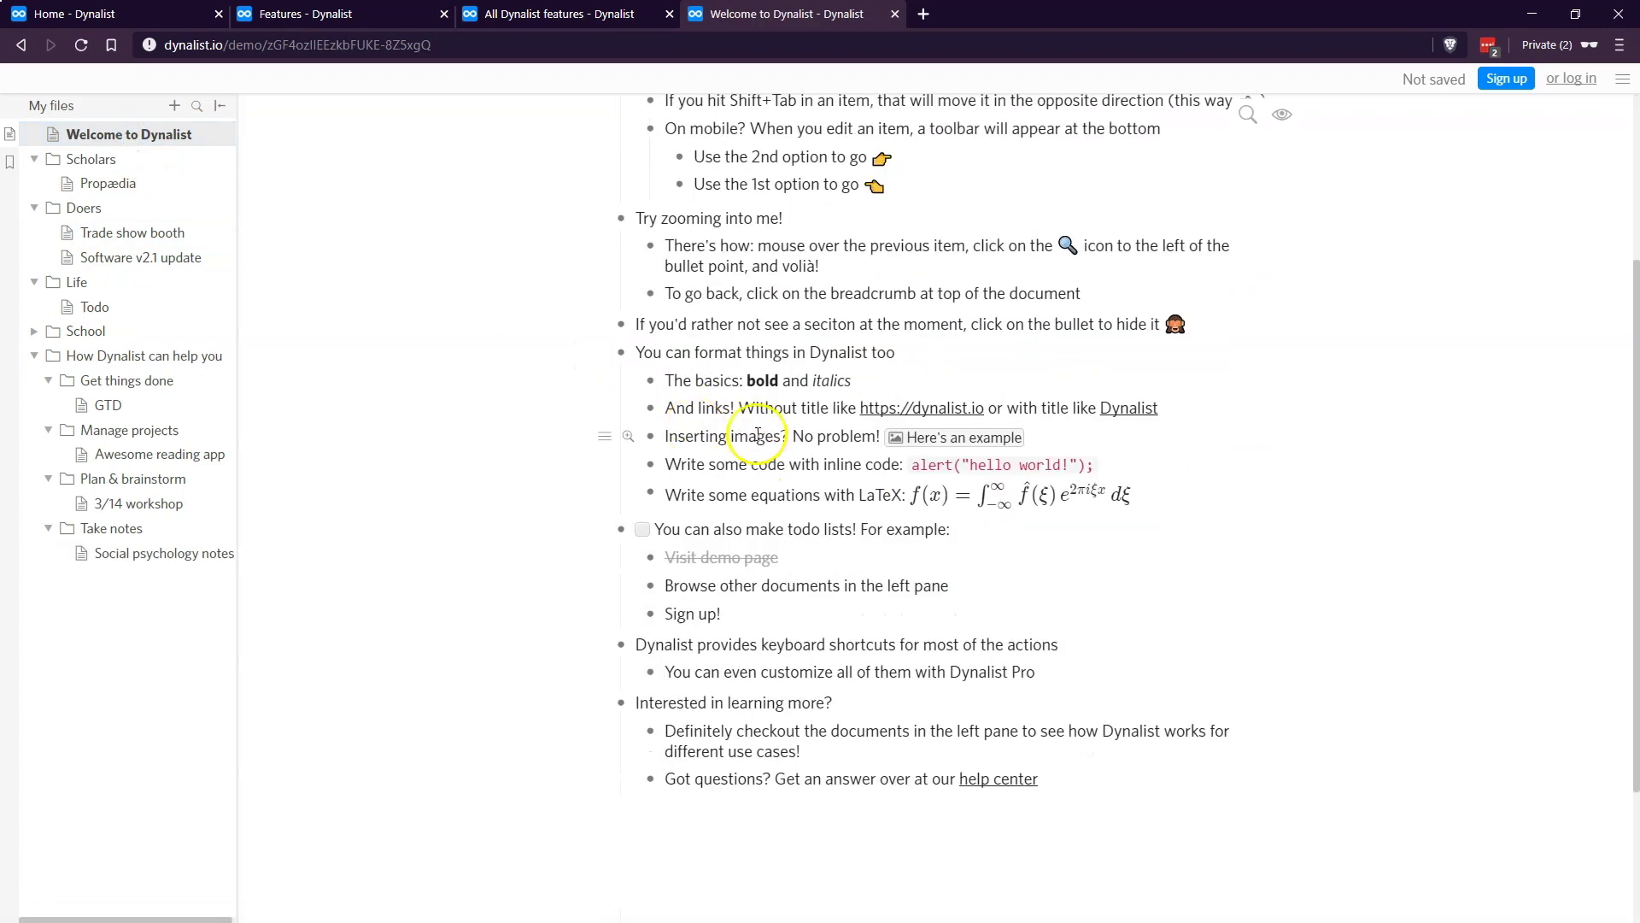
scroll(758, 433, "up", 2)
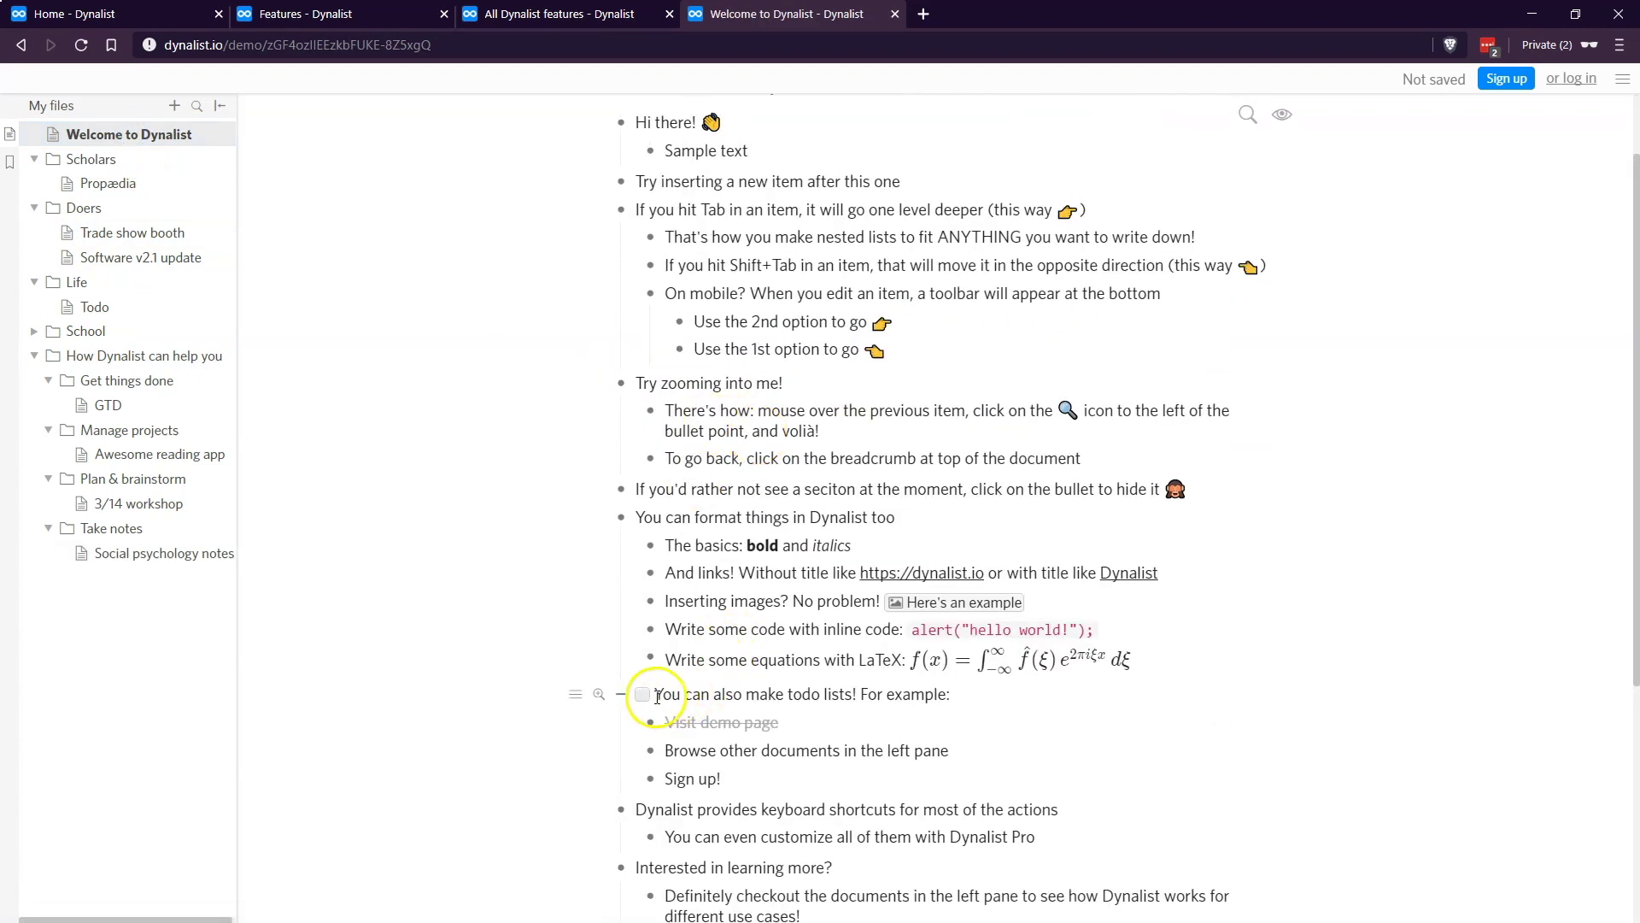
left_click(761, 489)
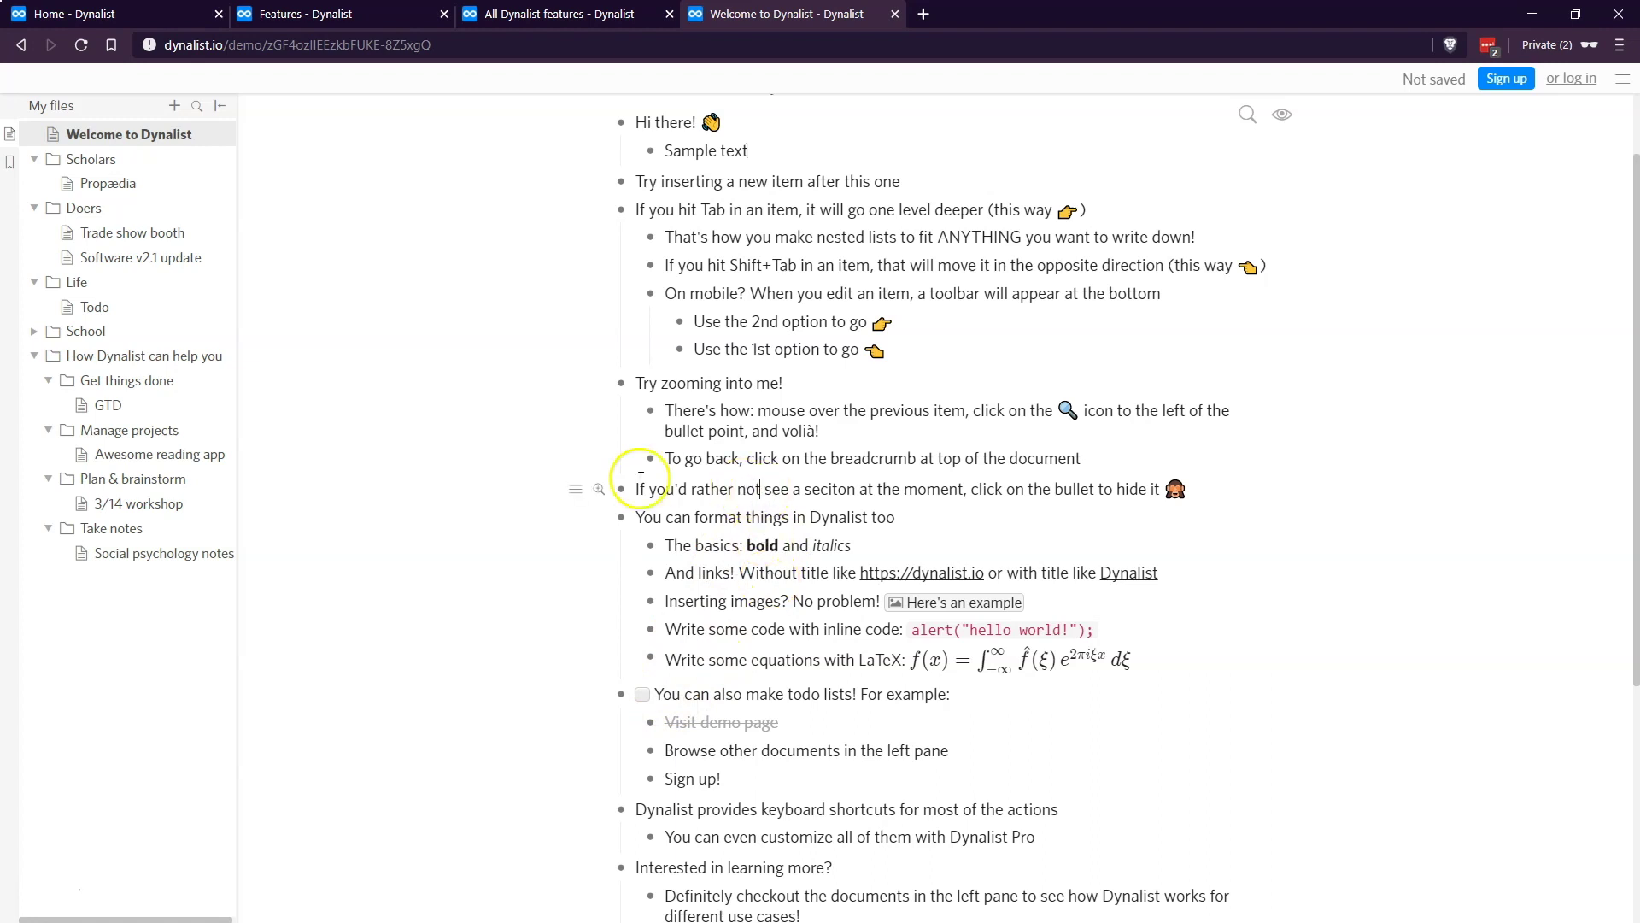
left_click(575, 488)
left_click(341, 852)
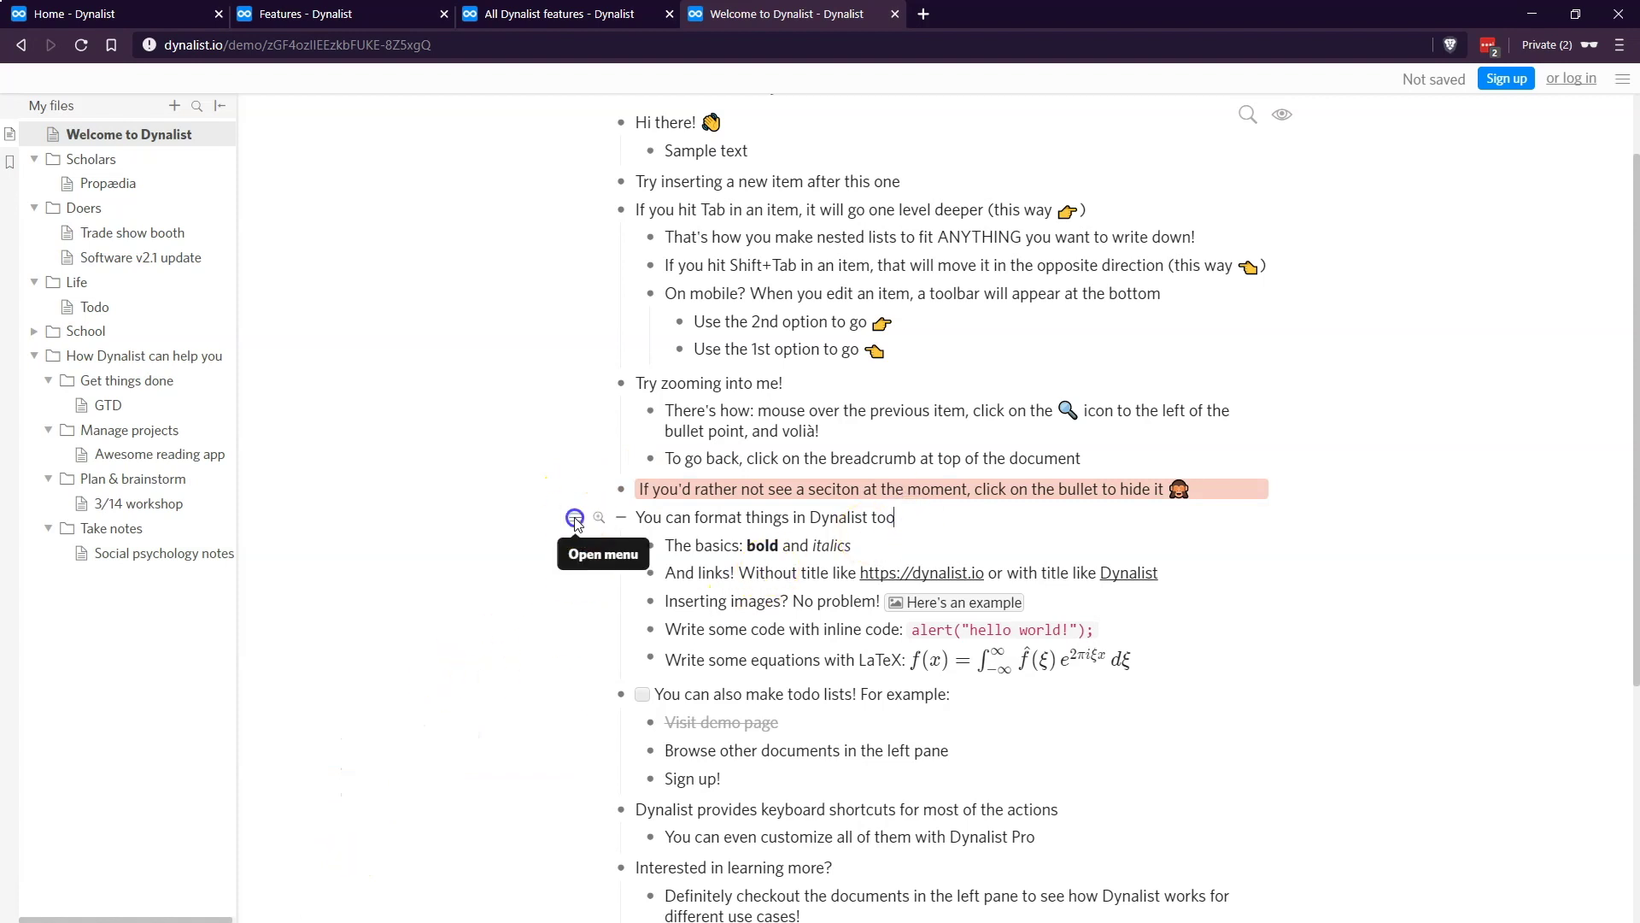
Step: Make the 'You can format things' item a heading, then bring up the Features page
left_click(603, 518)
left_click(398, 887)
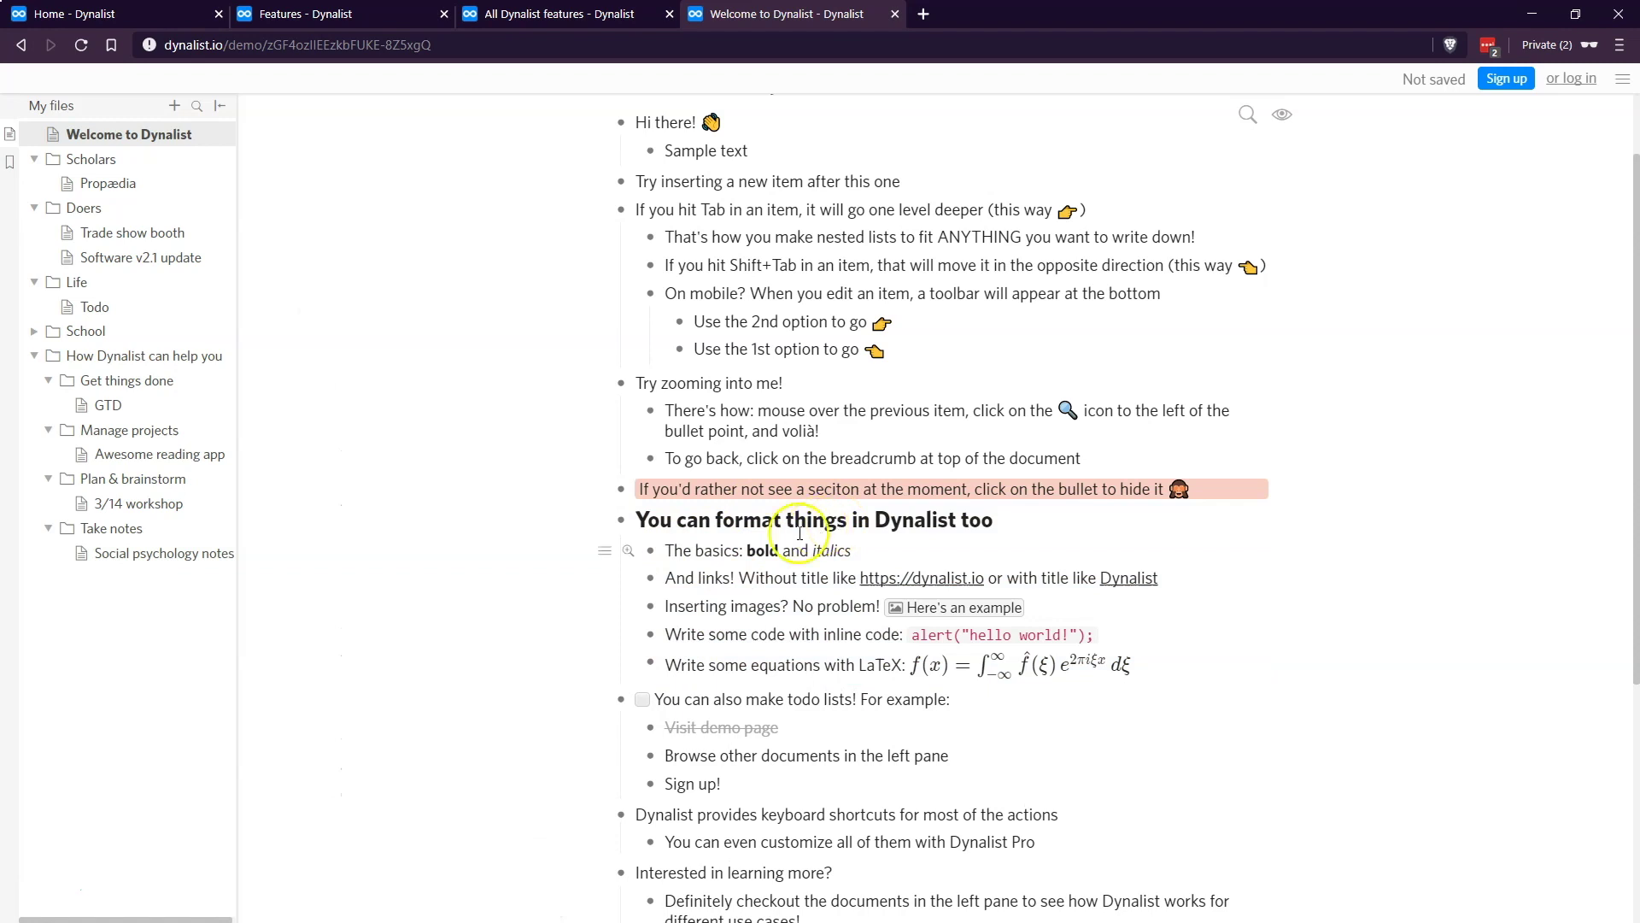
left_click(677, 547)
scroll(693, 466, "up", 1)
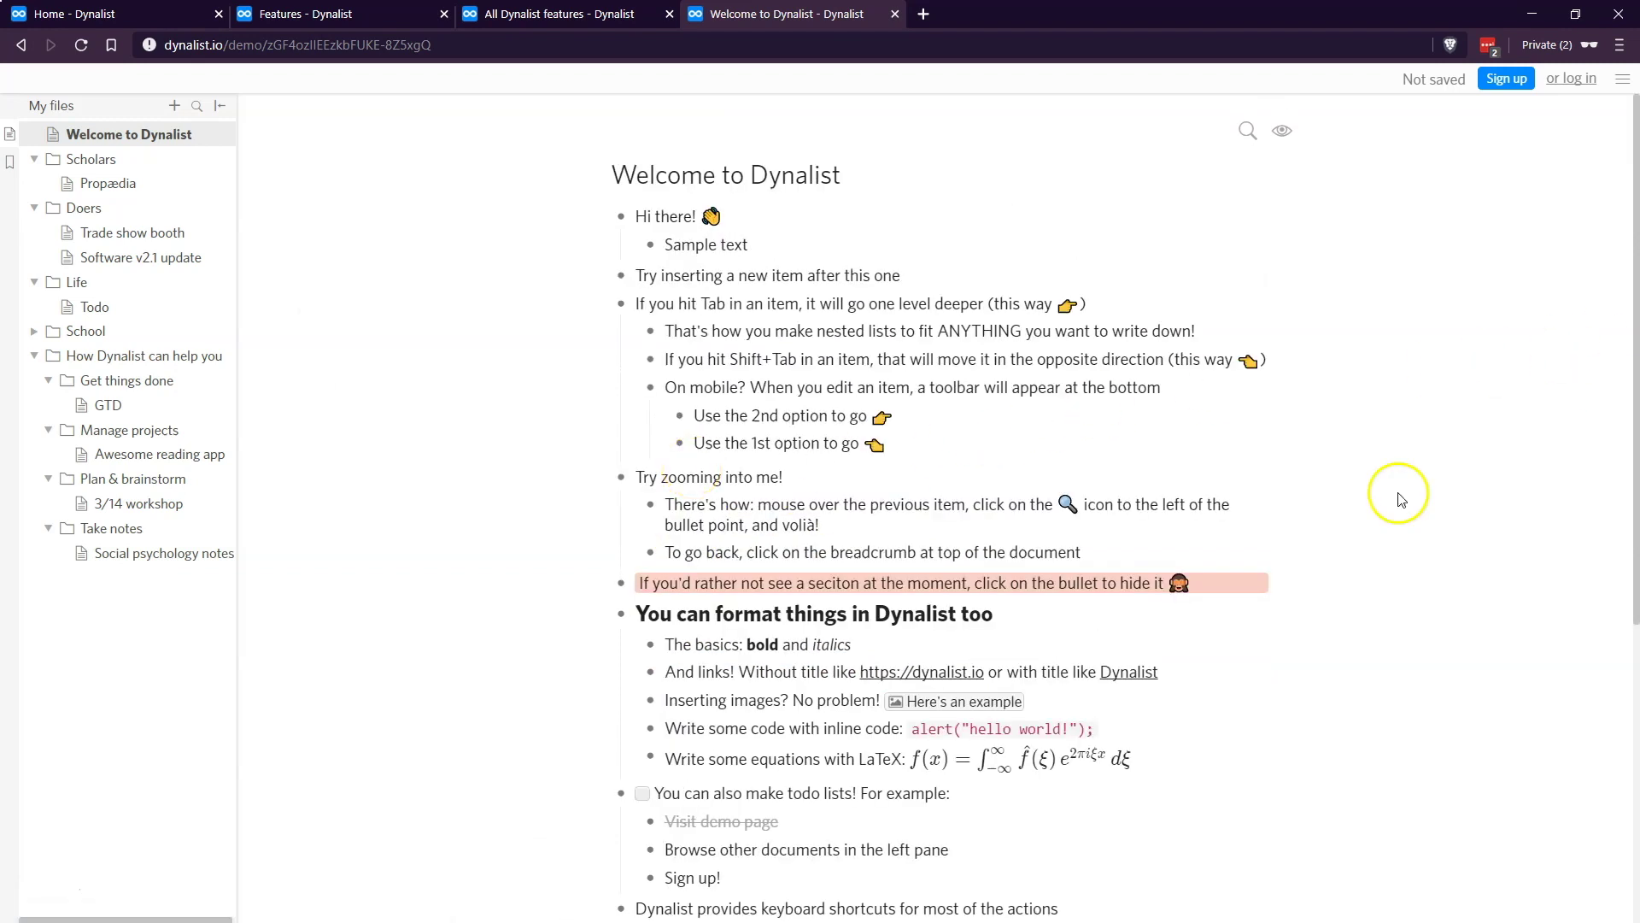
scroll(956, 518, "down", 5)
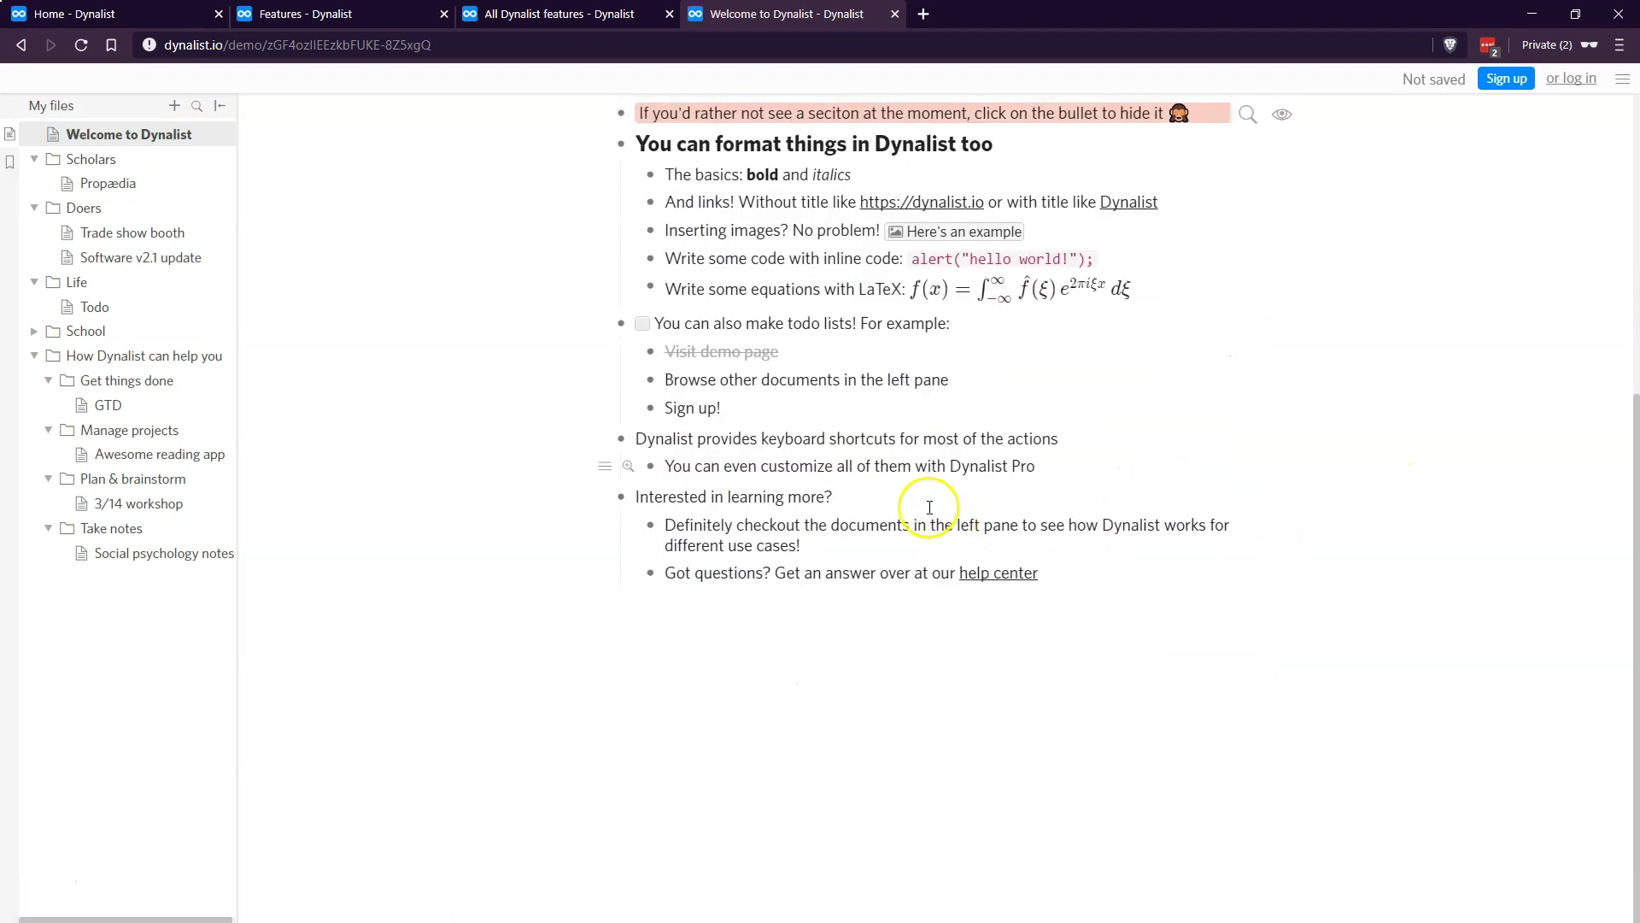
left_click(530, 14)
Step: Review the Features overview and All Dynalist features pages, then return to the Welcome document's top
key("ctrl+shift+Tab")
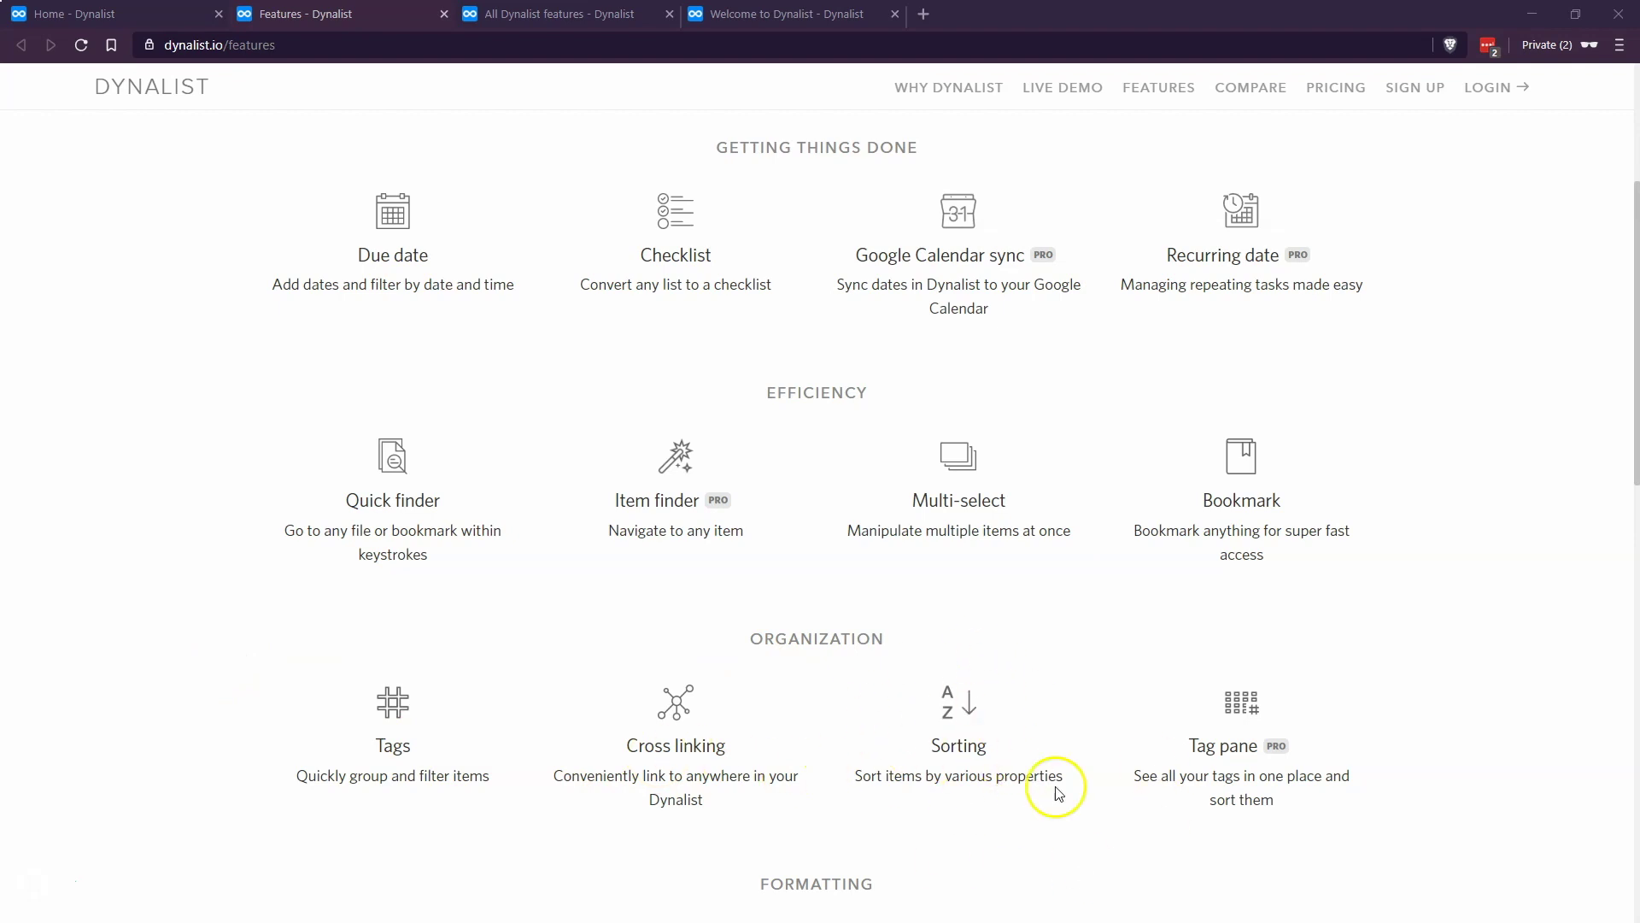
scroll(889, 555, "down", 8)
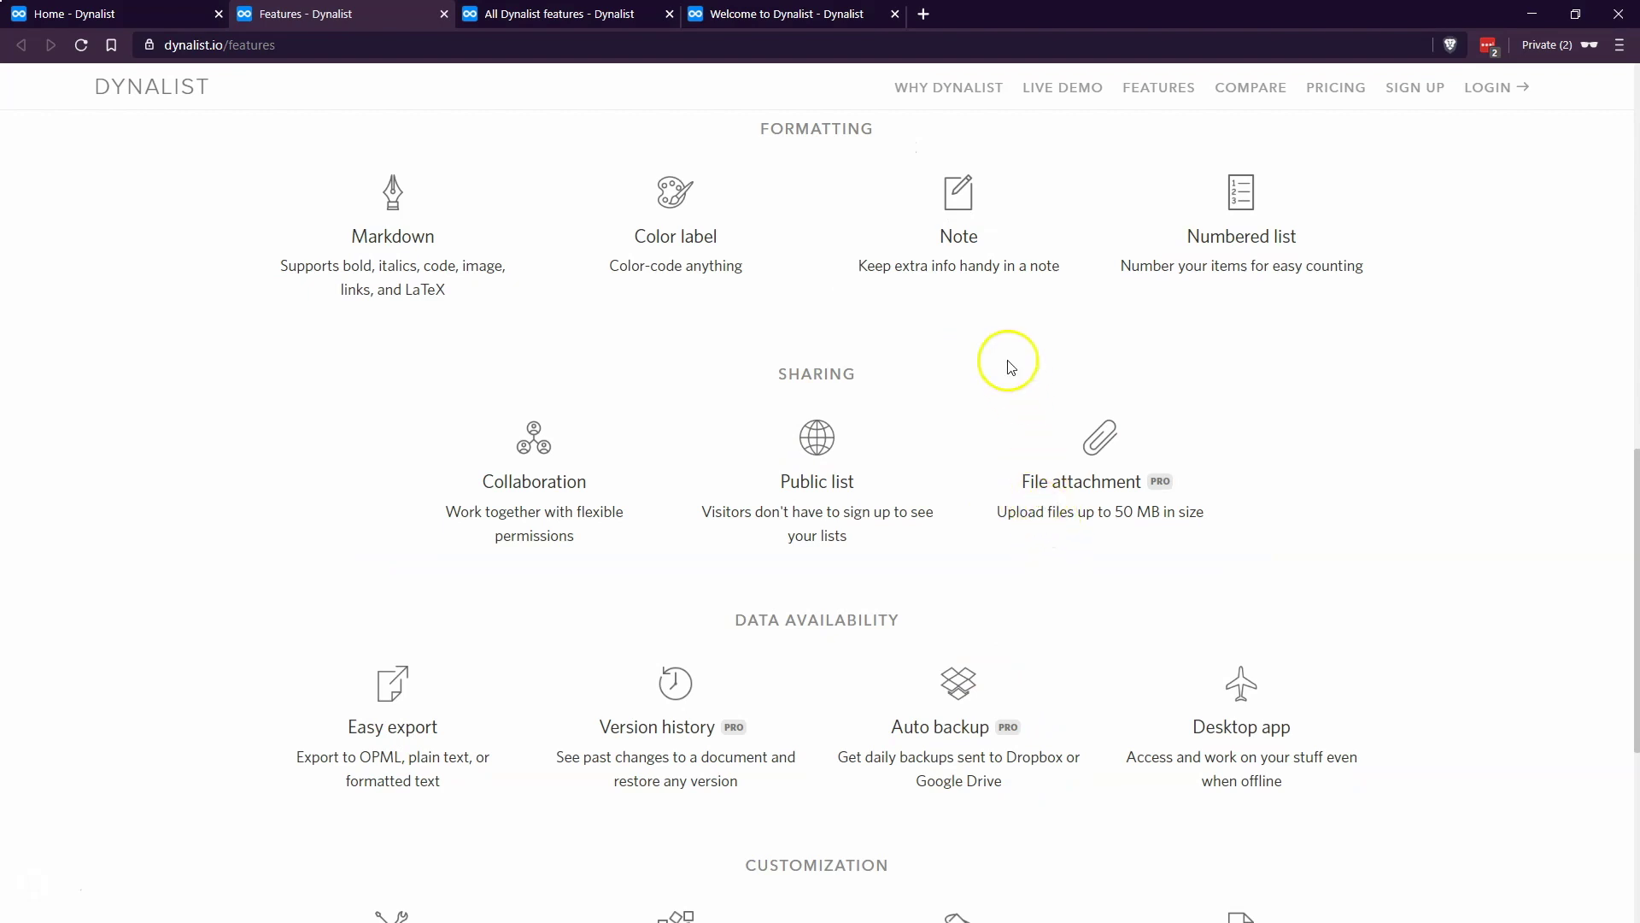
left_click(521, 16)
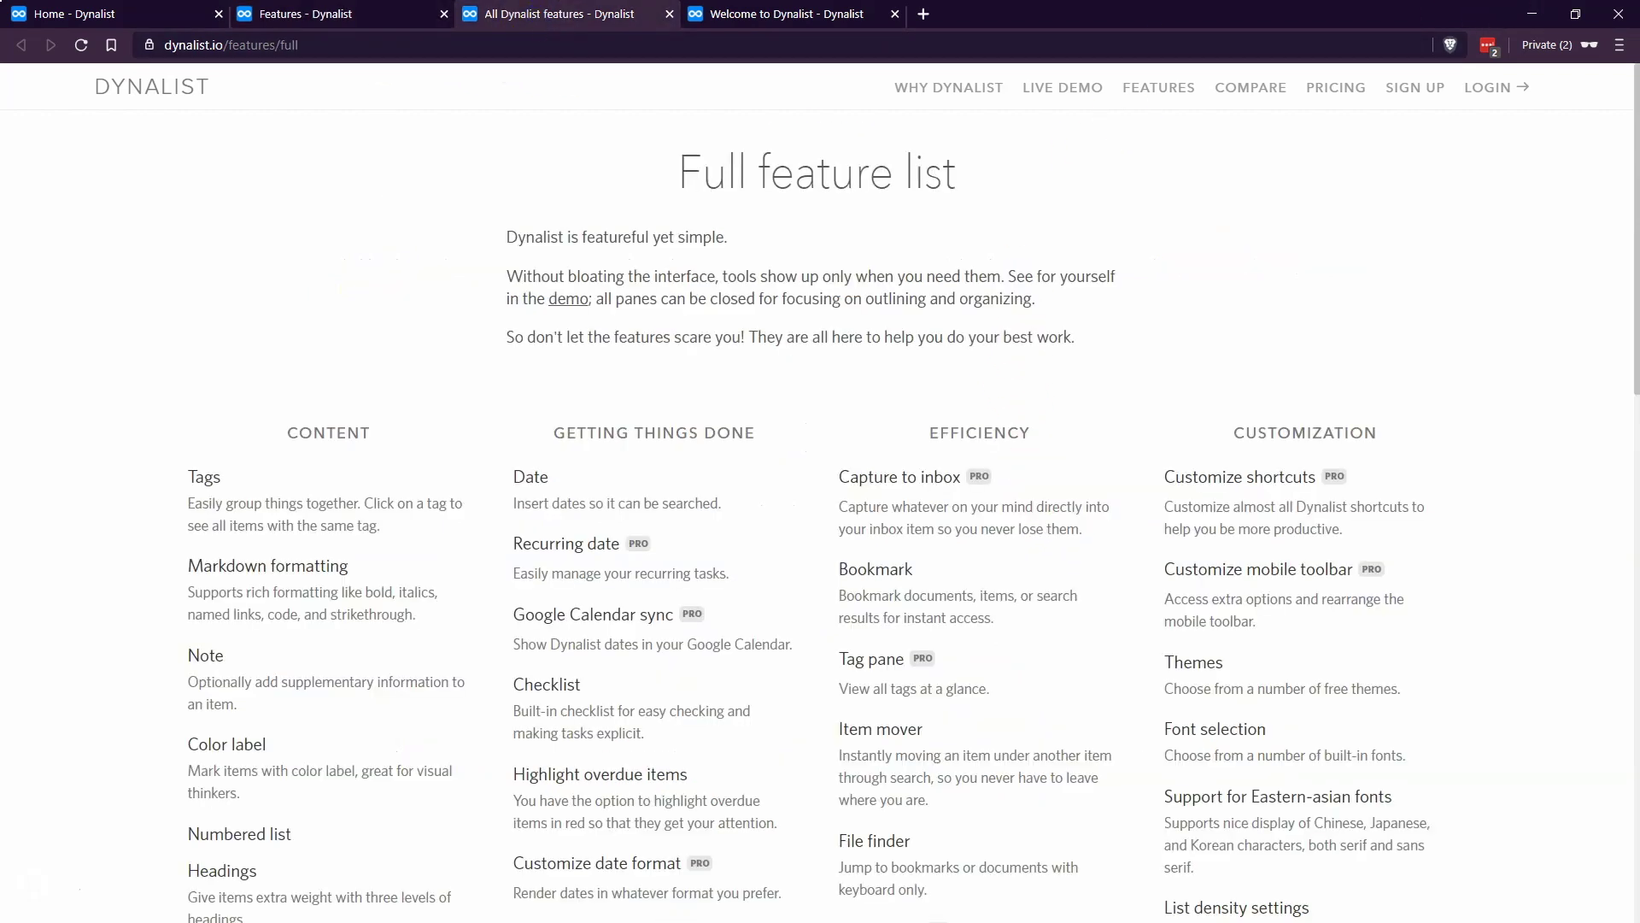
left_click(716, 16)
scroll(645, 432, "up", 5)
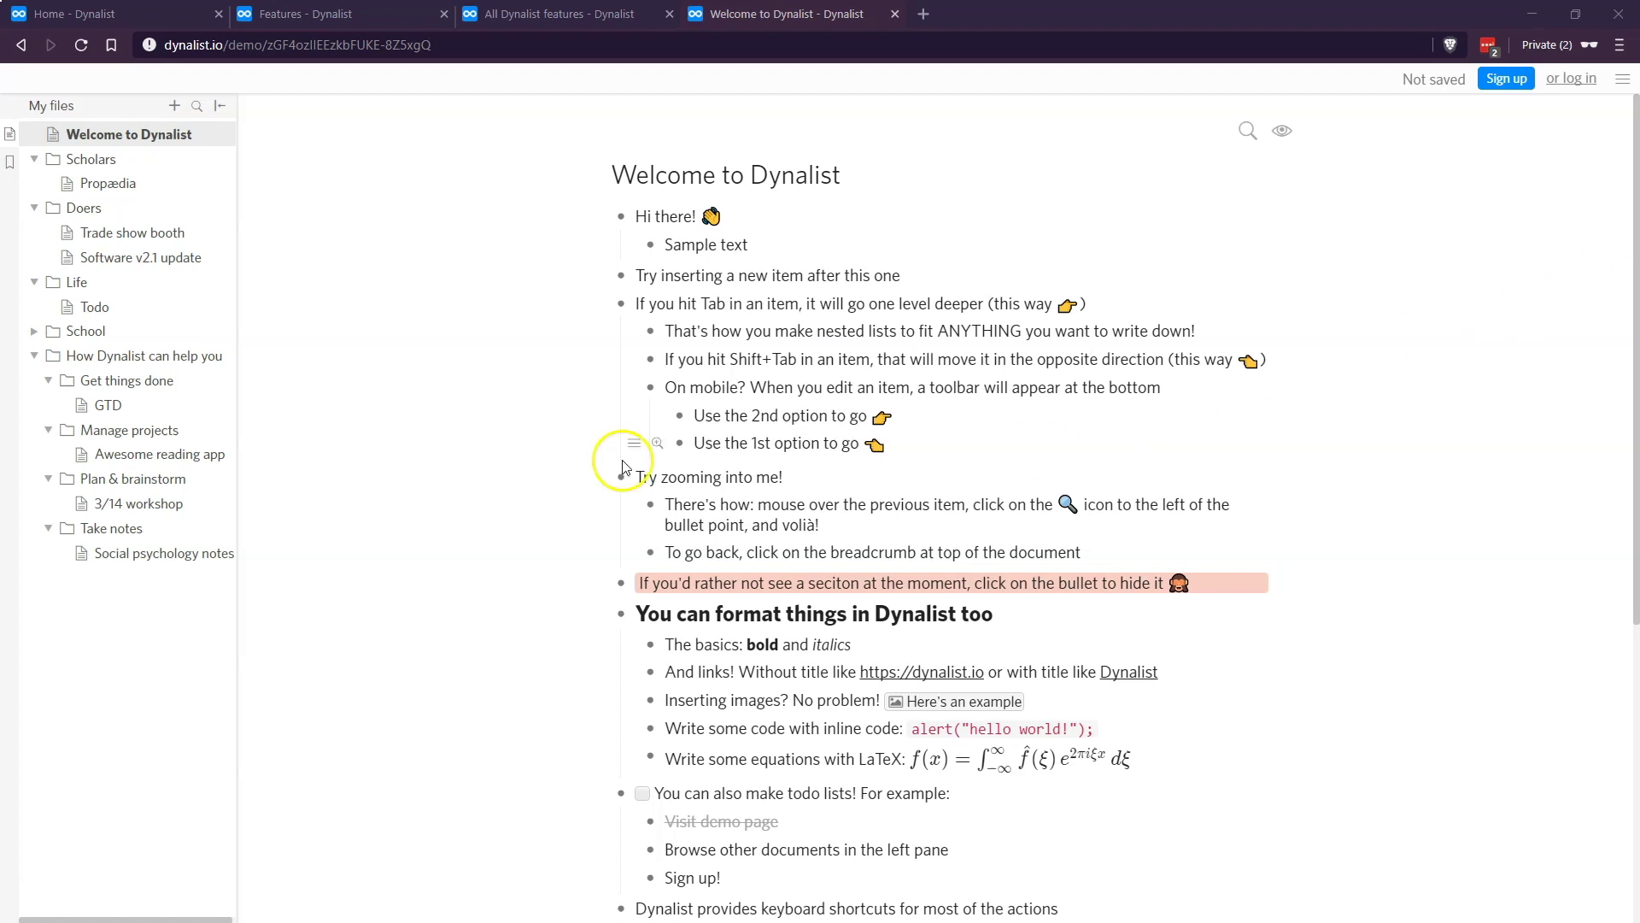
Step: Zoom into On mobile and back, search the document for 'dynalist', then open Social psychology notes
left_click(628, 390)
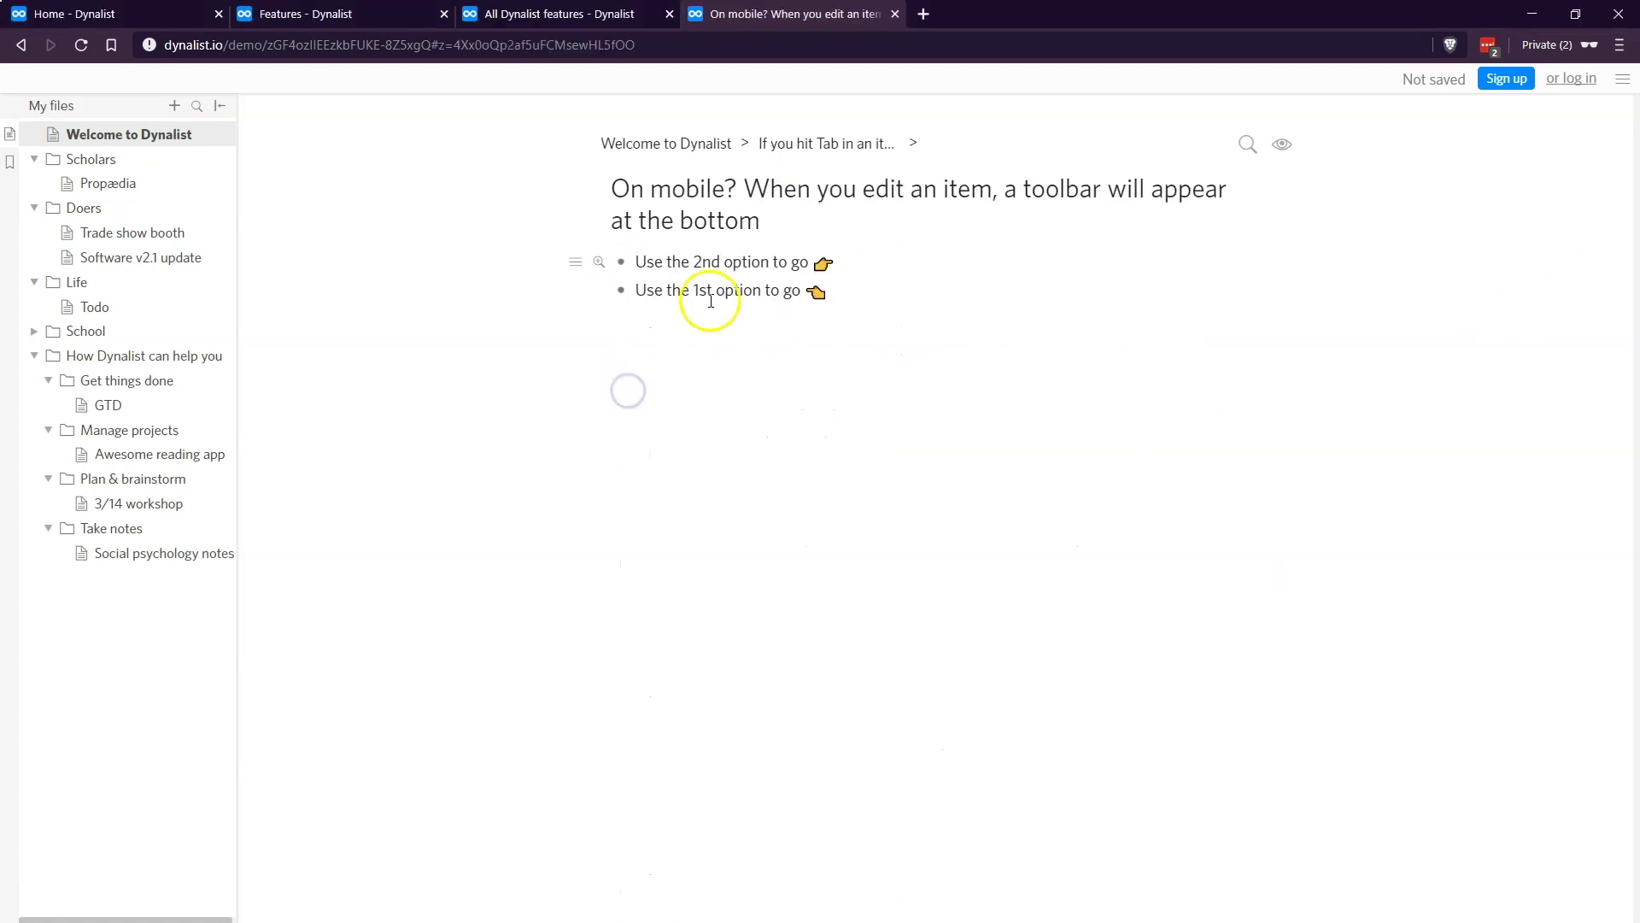
left_click(679, 144)
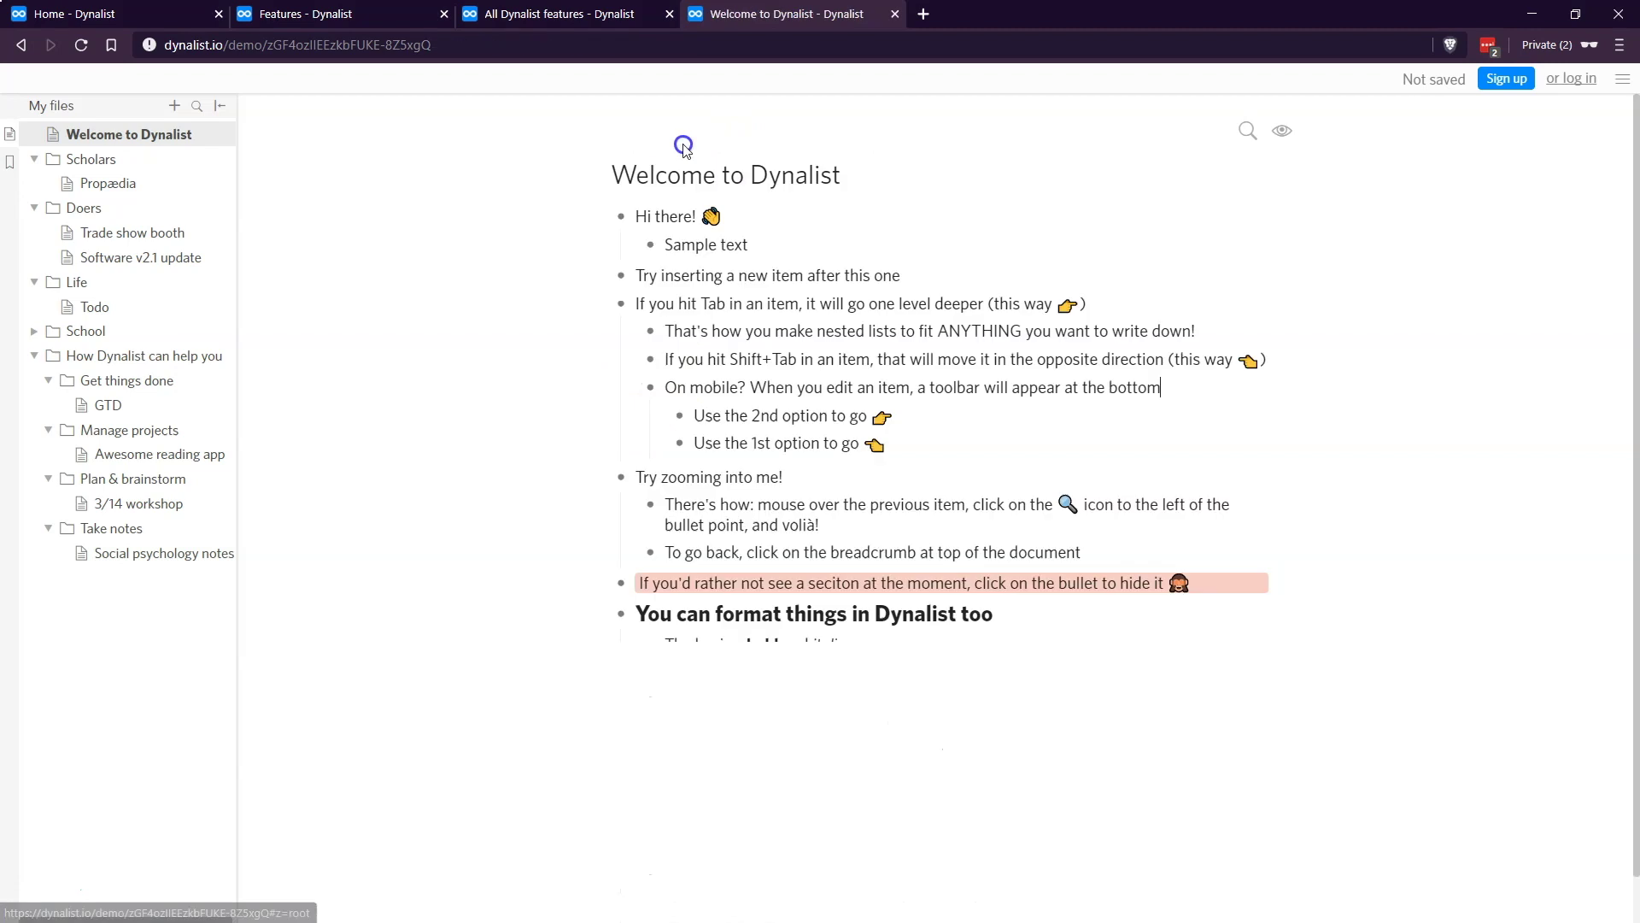
left_click(1249, 133)
type("dyna")
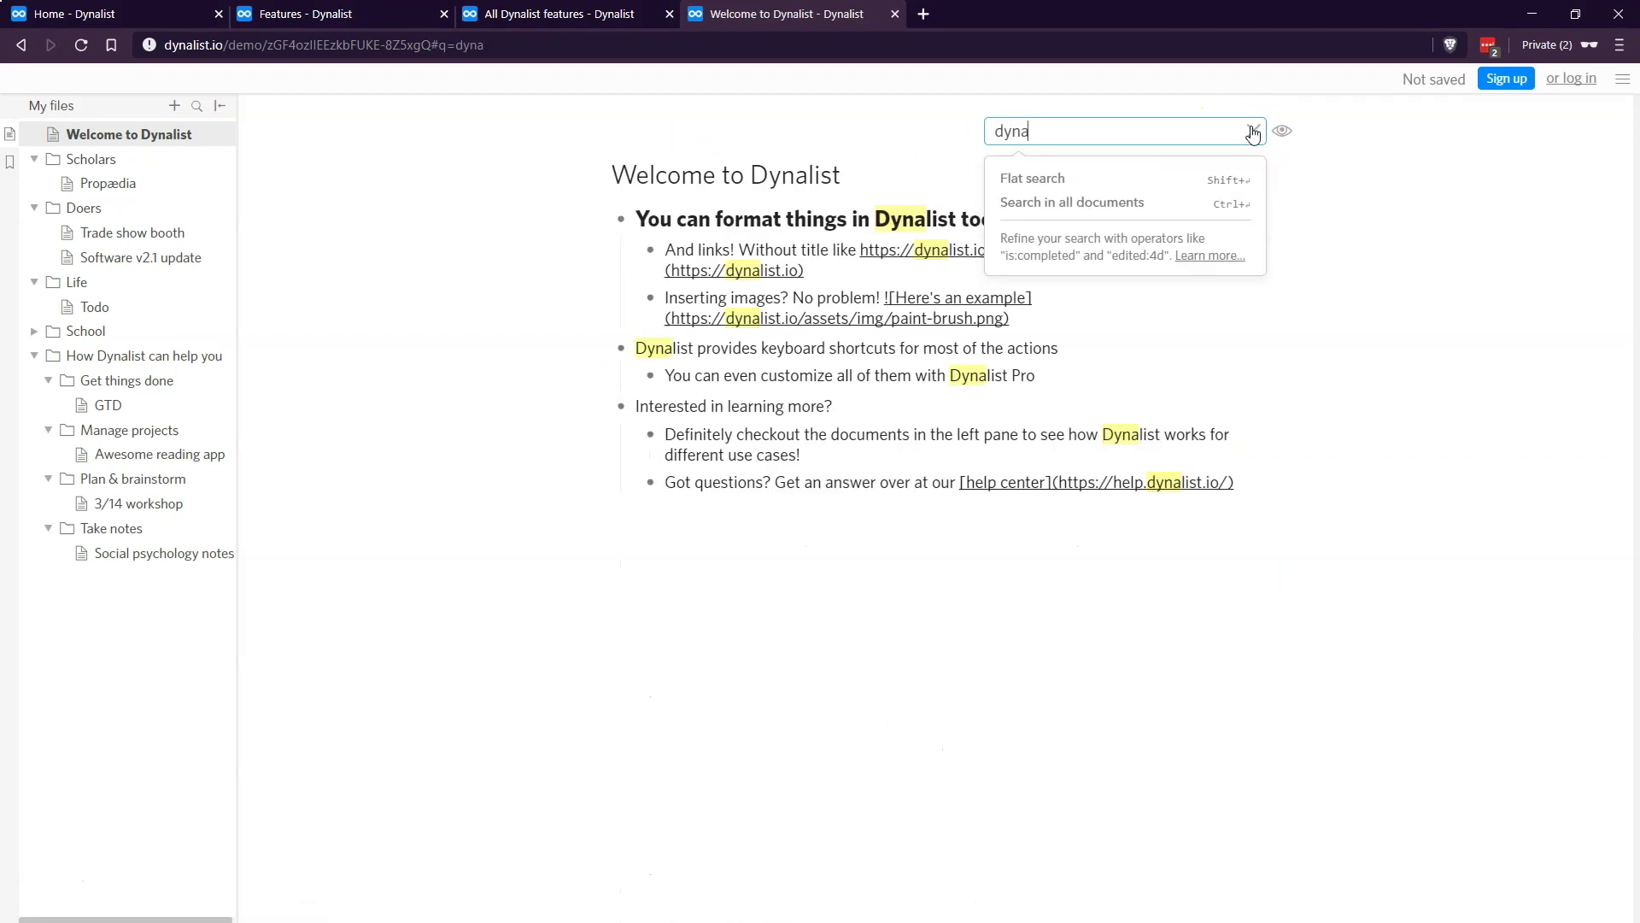
type("list")
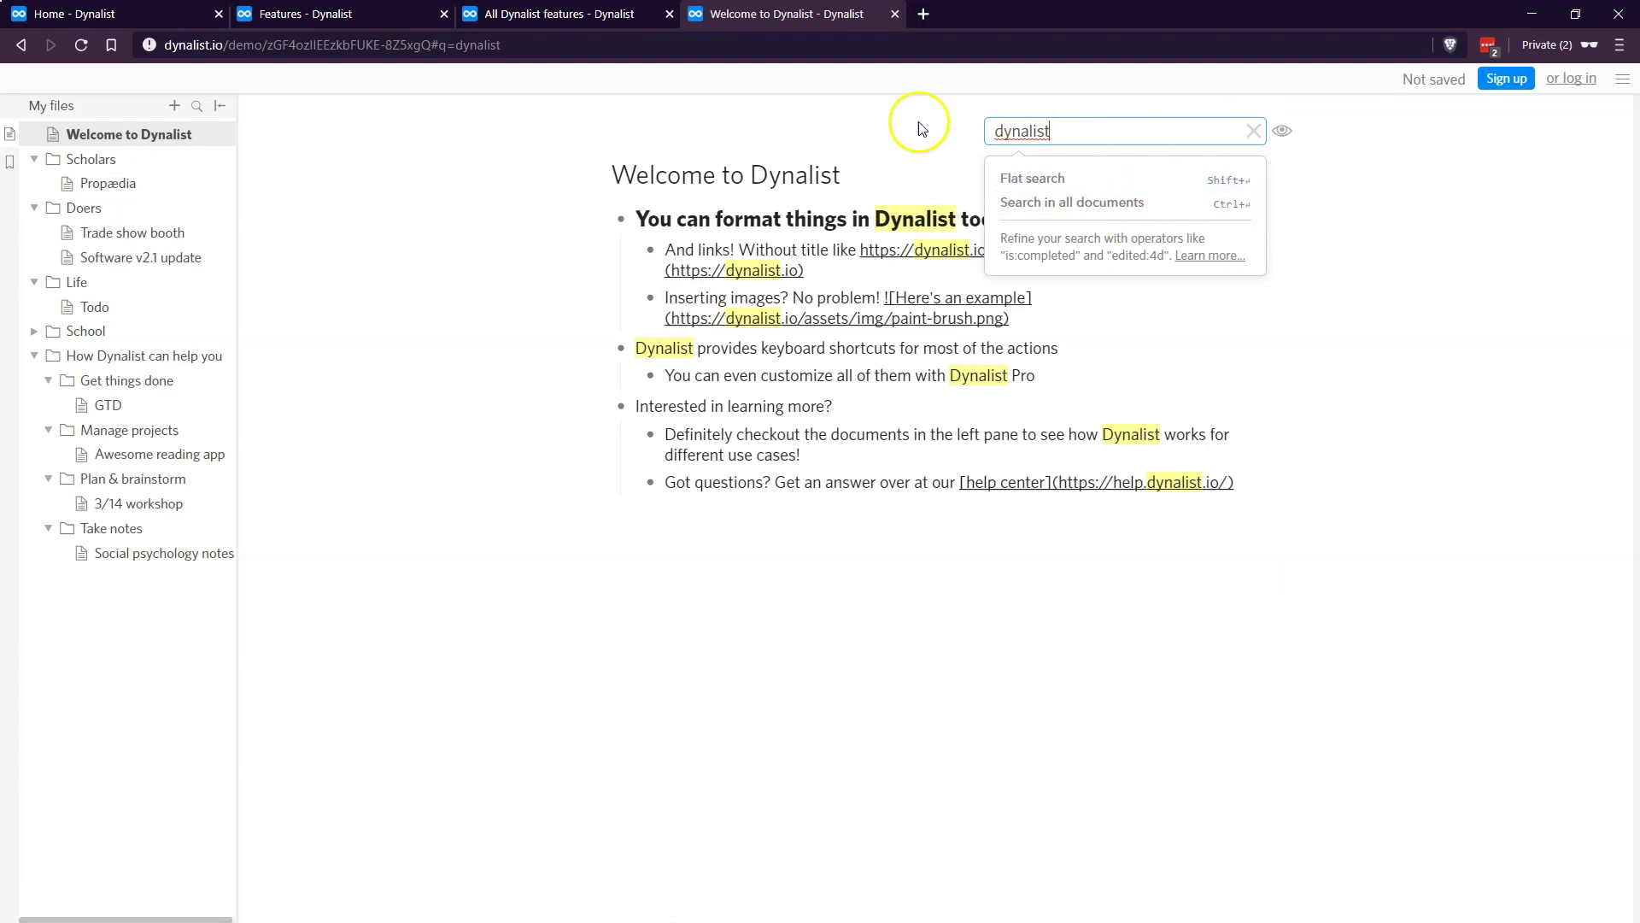
left_click(1253, 131)
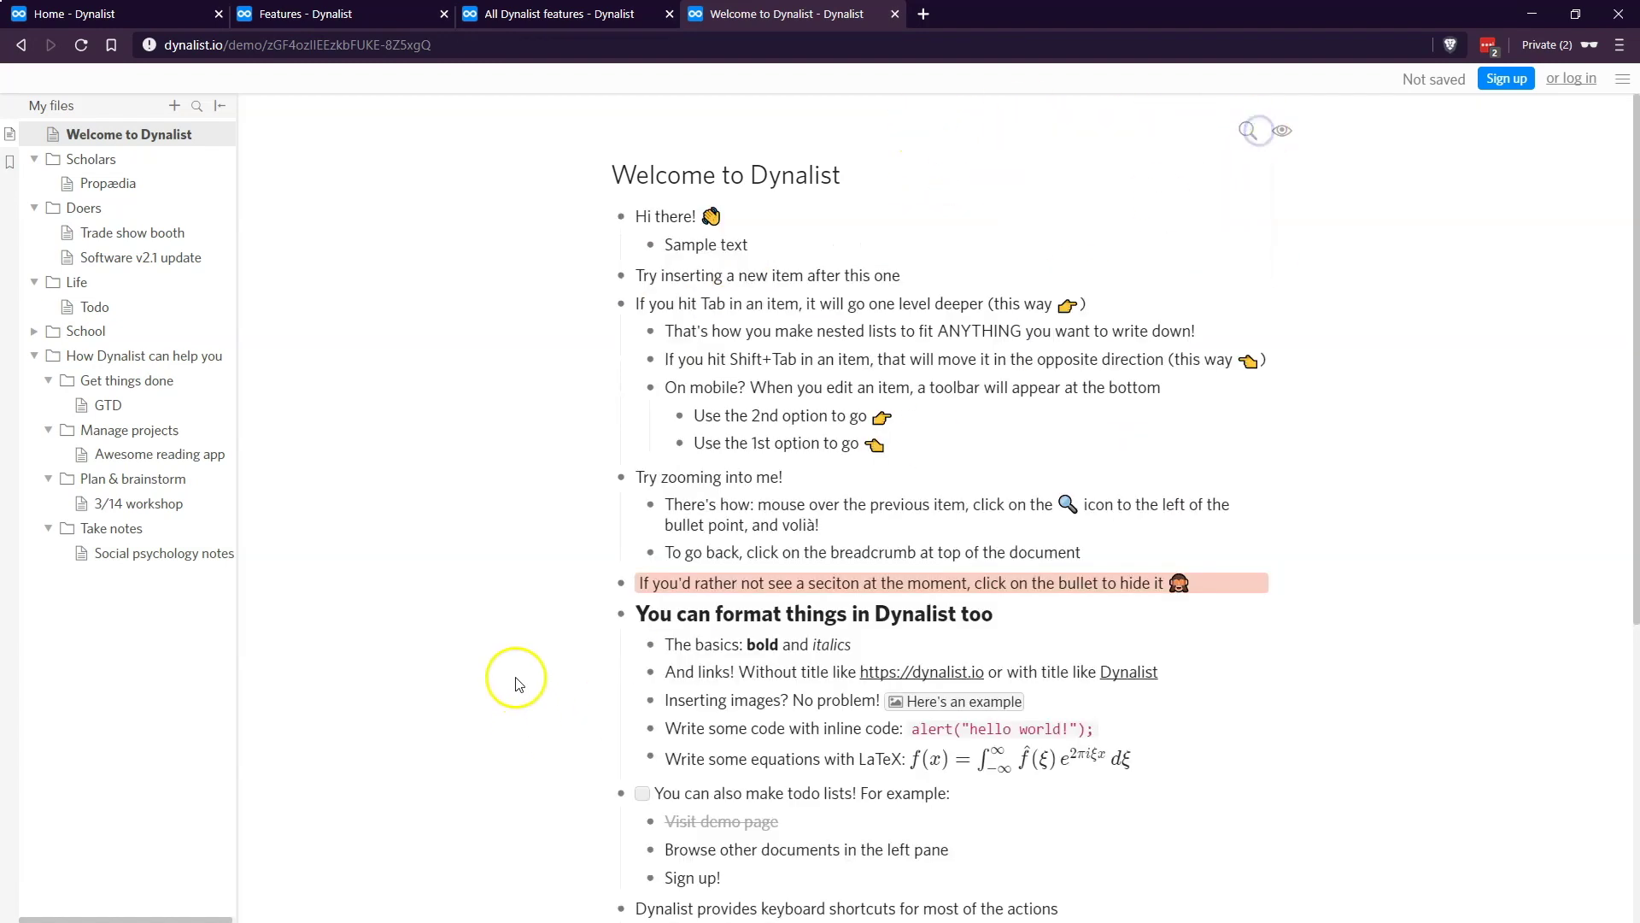
left_click(162, 553)
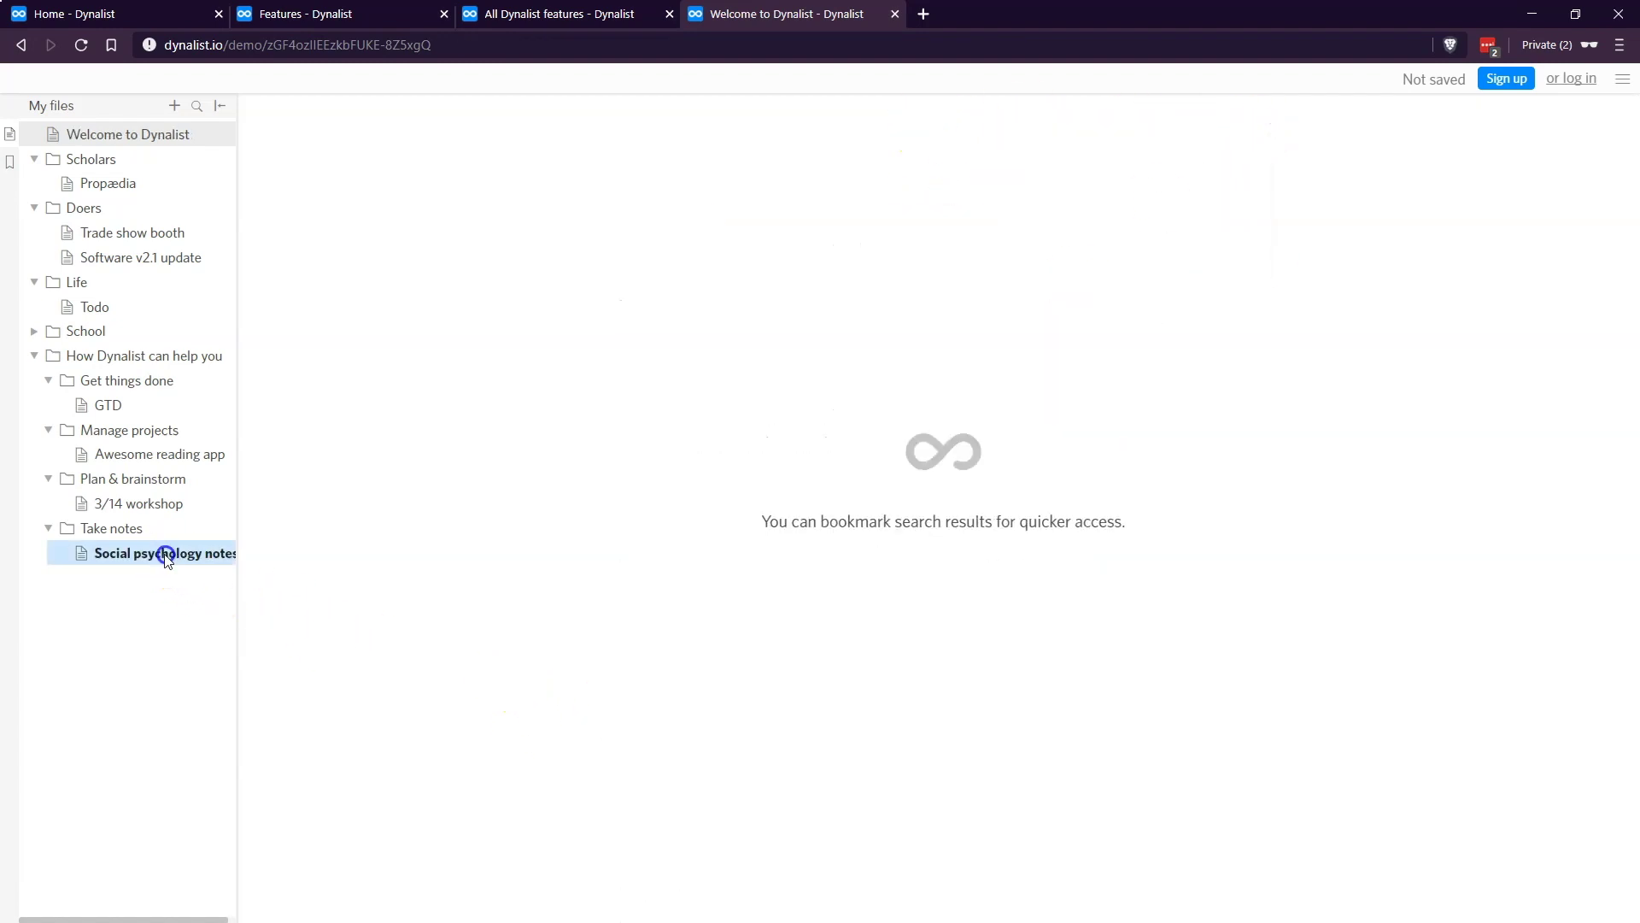
Step: Load a fresh live demo from the home page and open Propædia from the Scholars folder
left_click(103, 10)
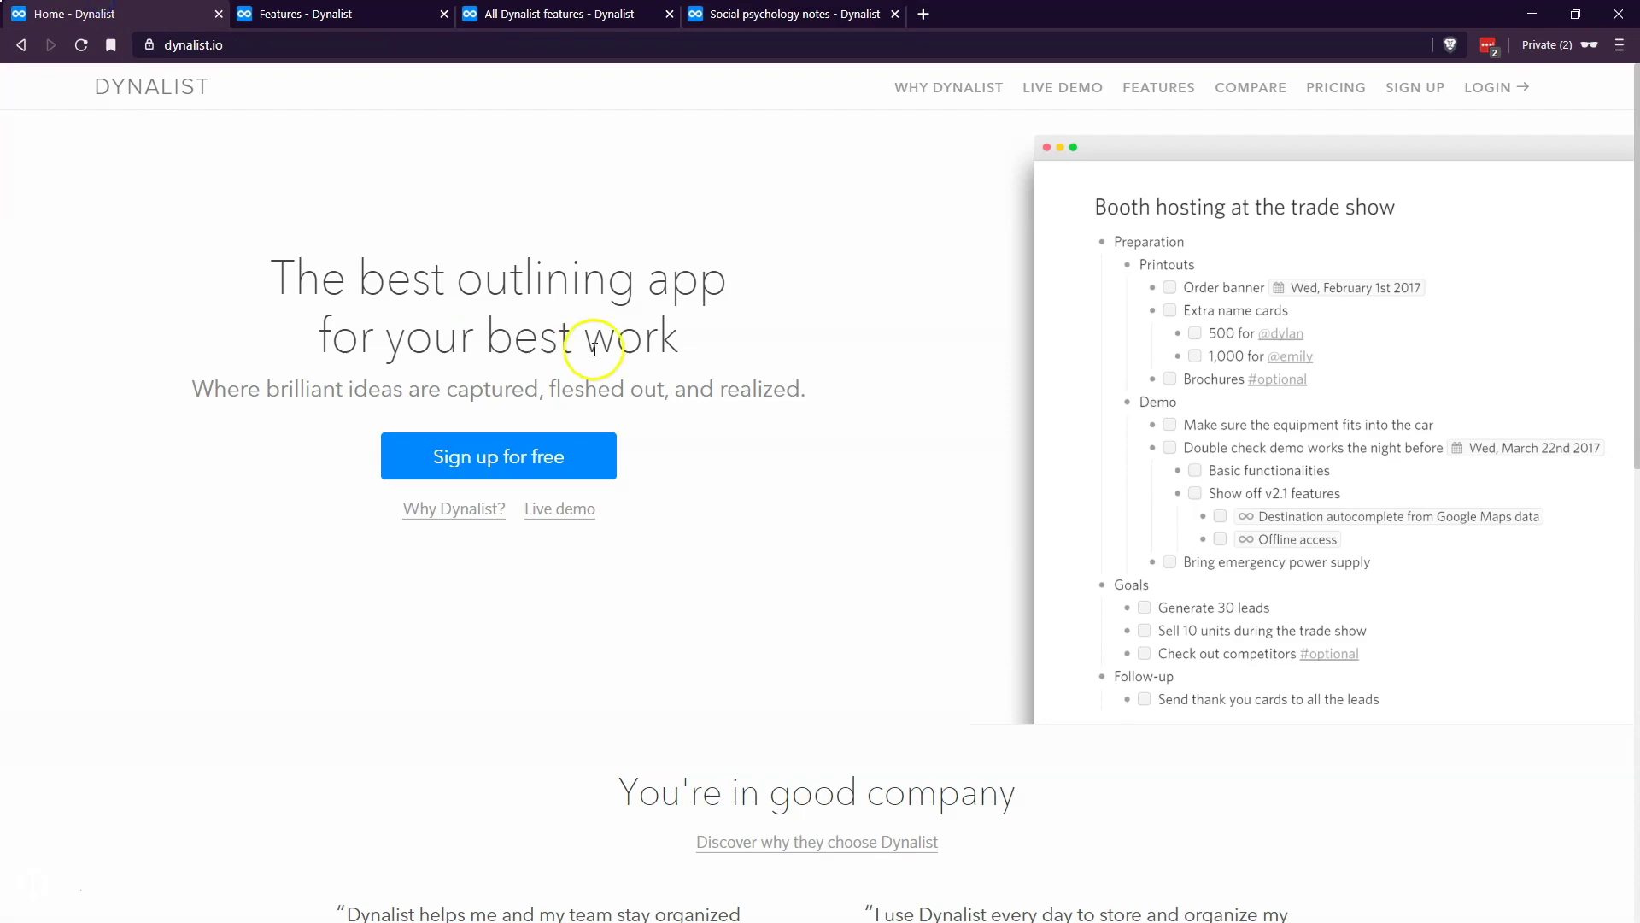
left_click(559, 510)
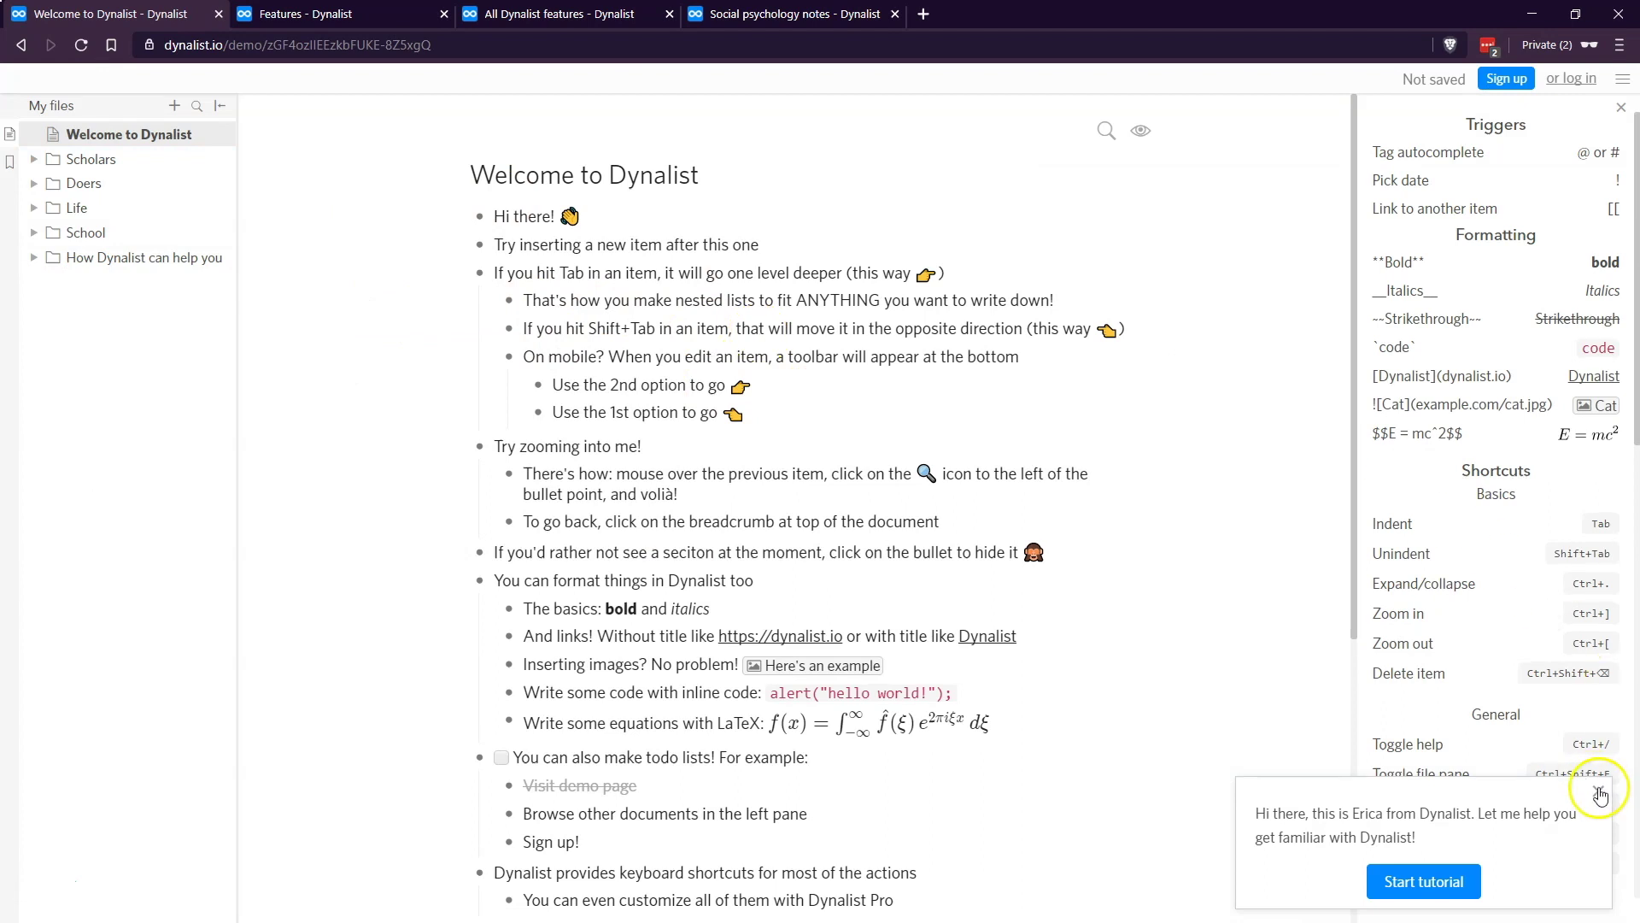
left_click(1599, 795)
left_click(34, 159)
left_click(70, 185)
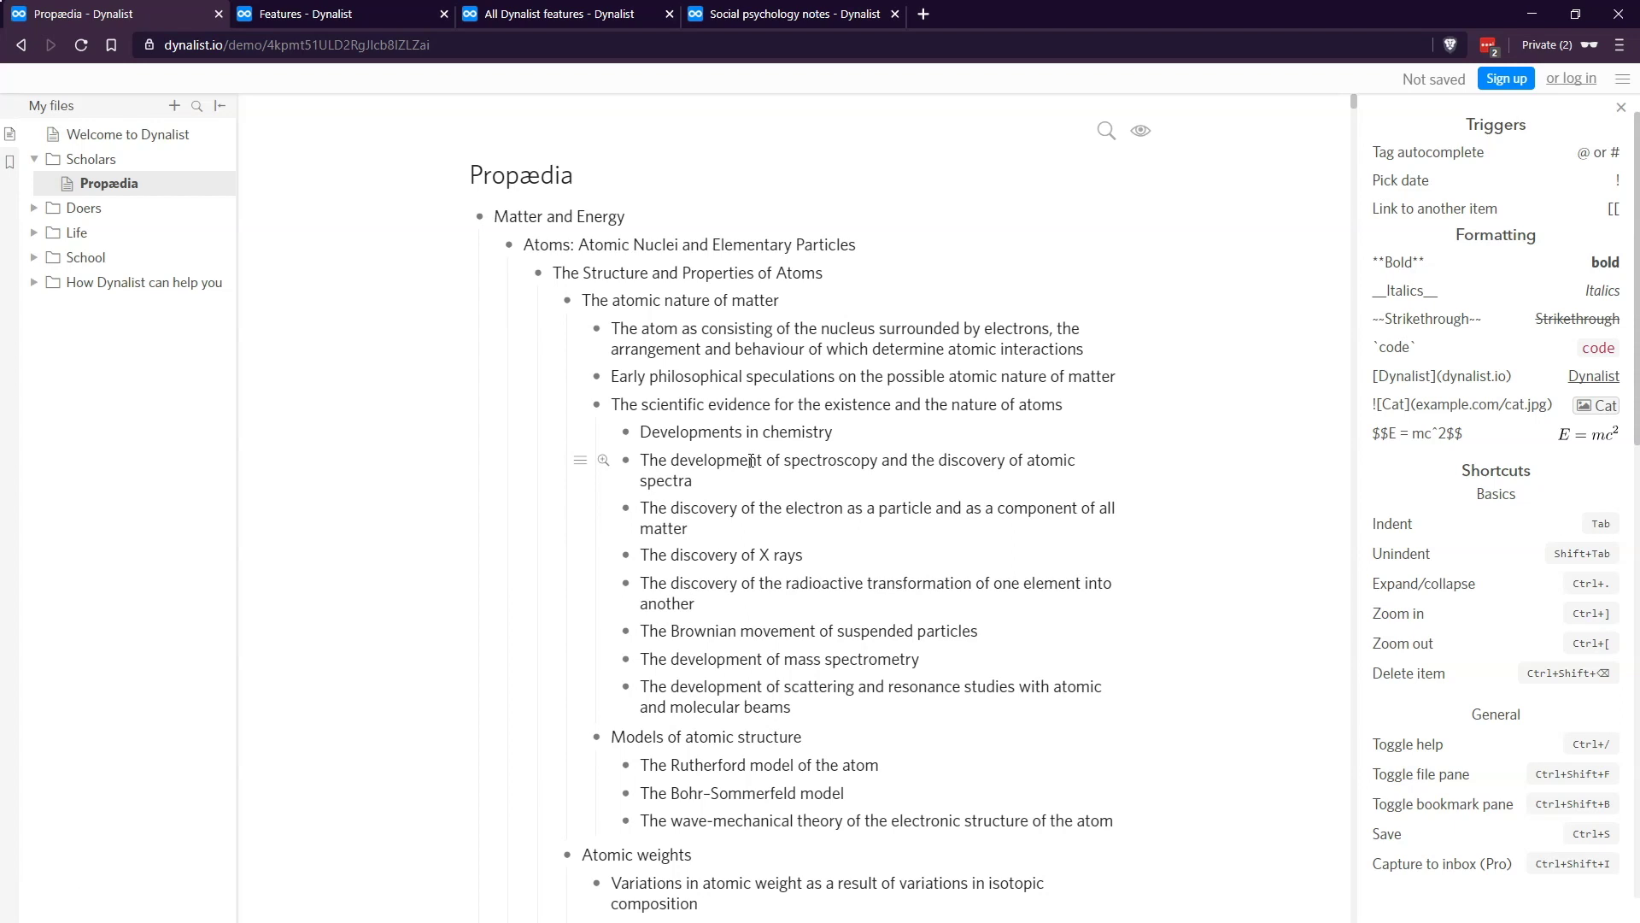
left_click(759, 476)
left_click(693, 583)
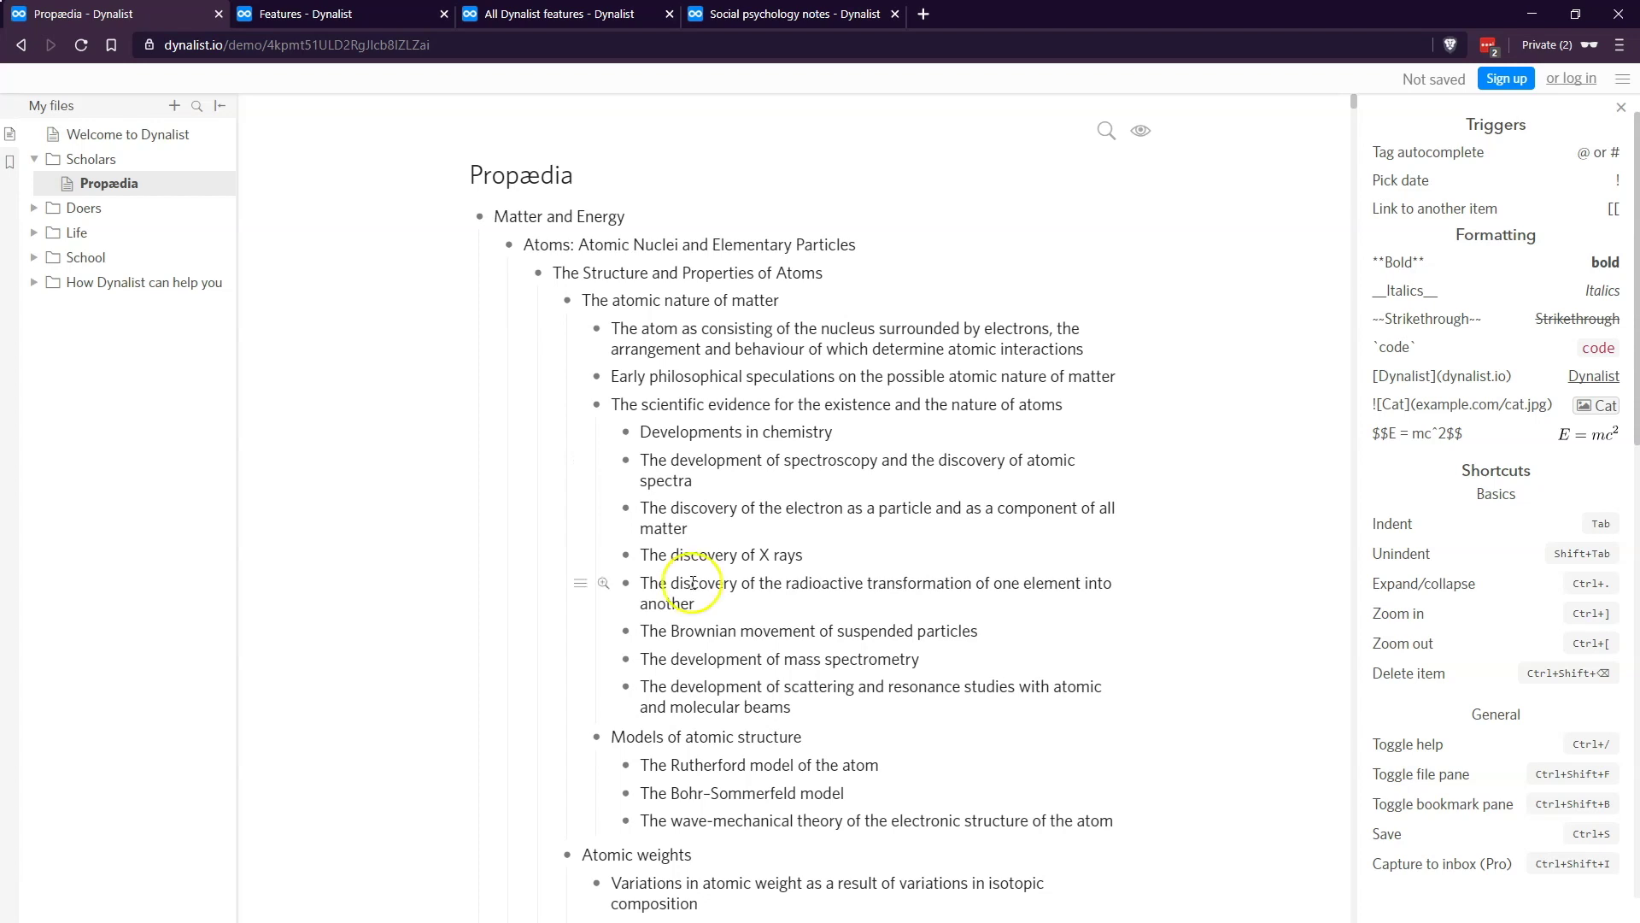